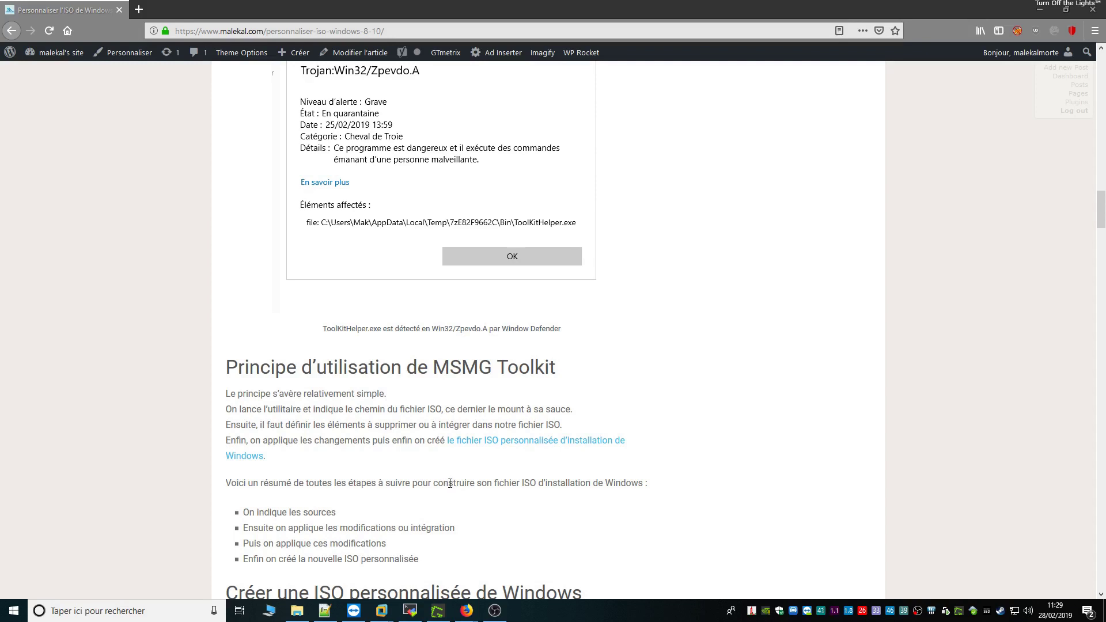
Switch to the Windows 10 x64-pro virtual machine in VMware full screen and shift the ToolKit archive slightly on the desktop.
mouse_move(381, 611)
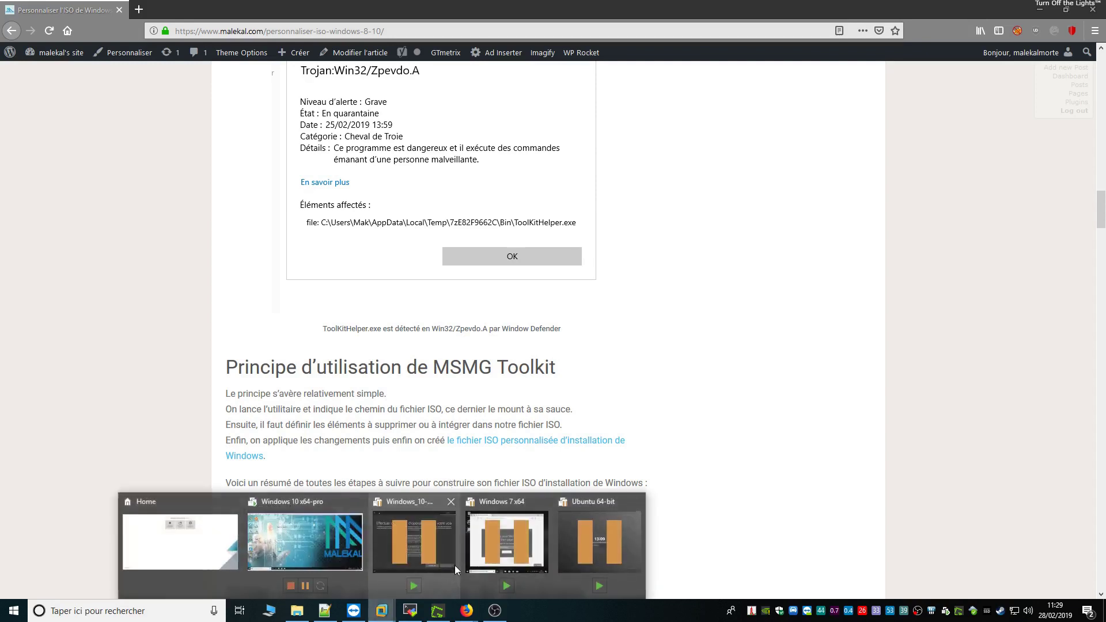
click(345, 547)
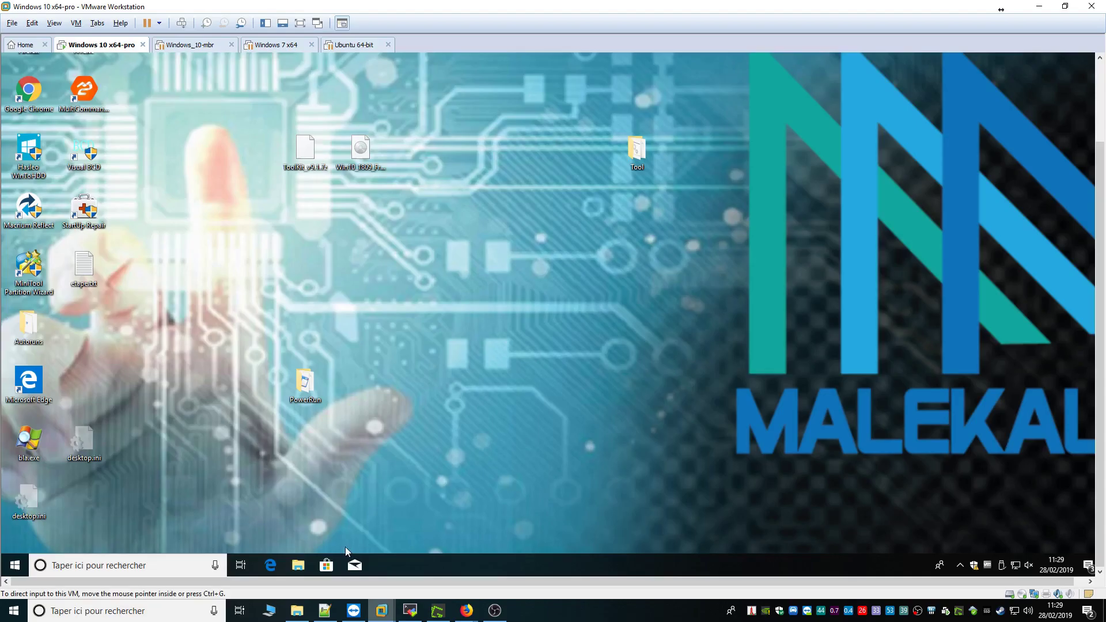
click(300, 23)
drag(296, 209, 217, 200)
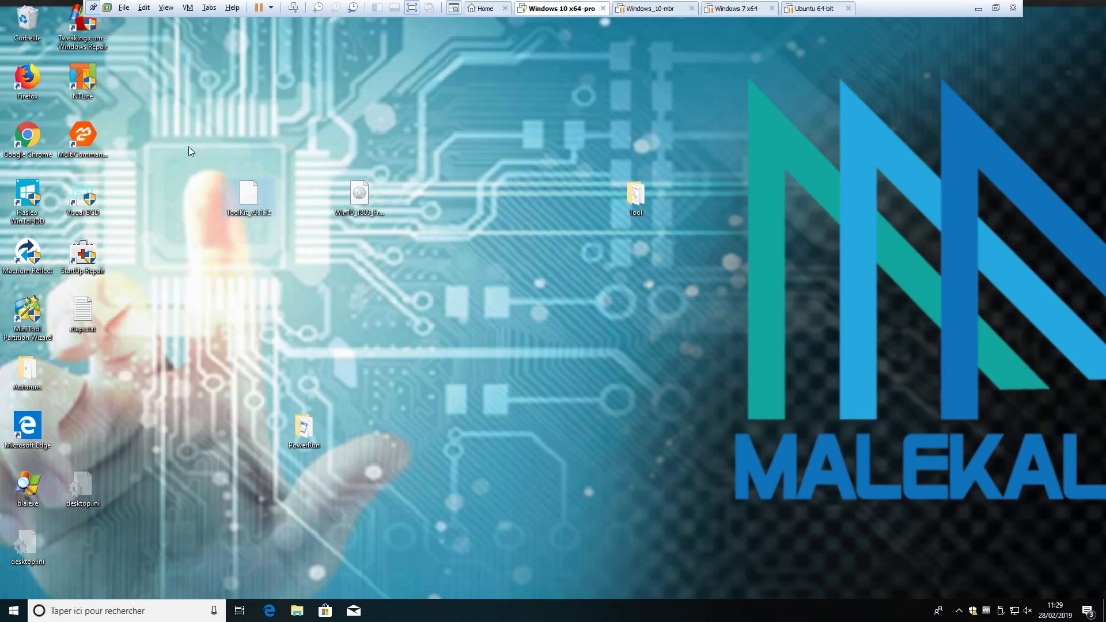
View the contents of the ToolKit_v9.1.7z archive in 7-Zip, and close it without extracting.
mouse_move(258, 212)
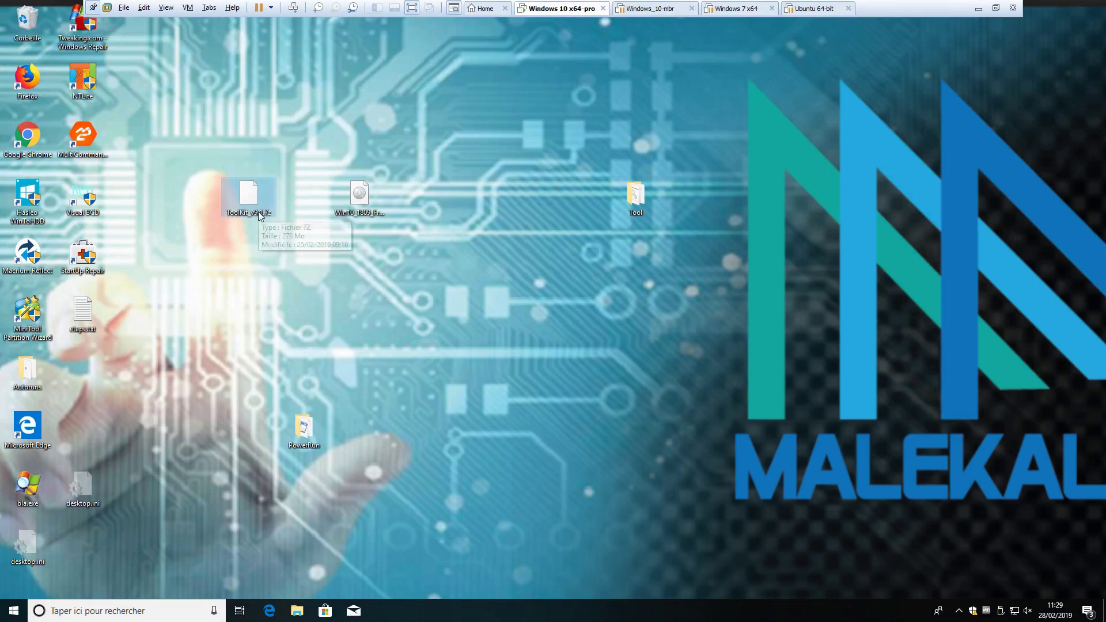
right_click(248, 209)
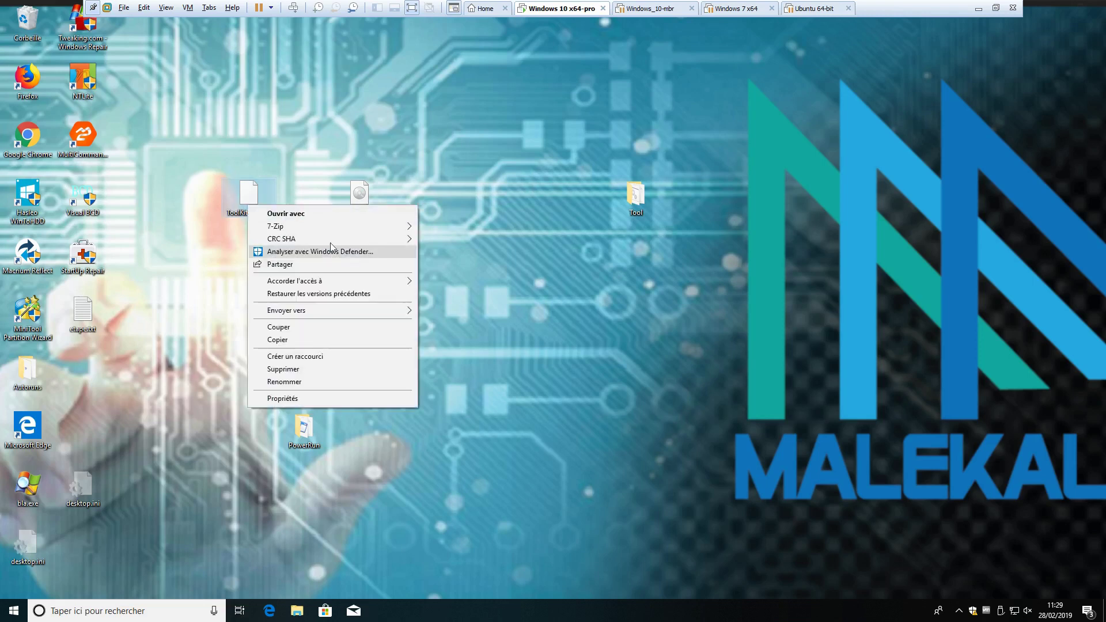
mouse_move(327, 229)
click(502, 228)
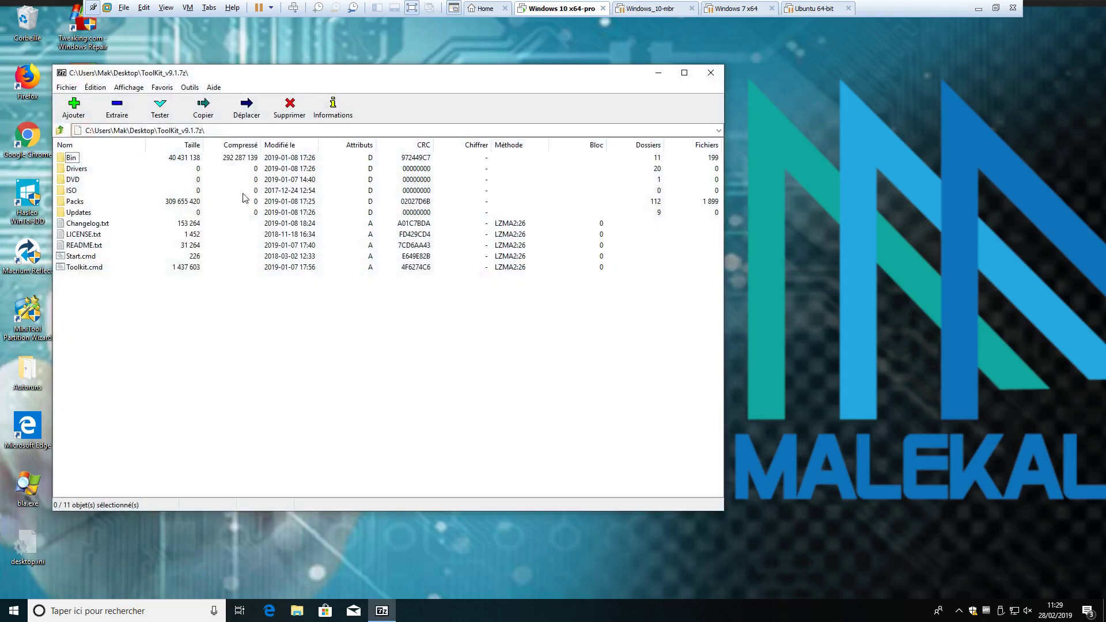
click(711, 72)
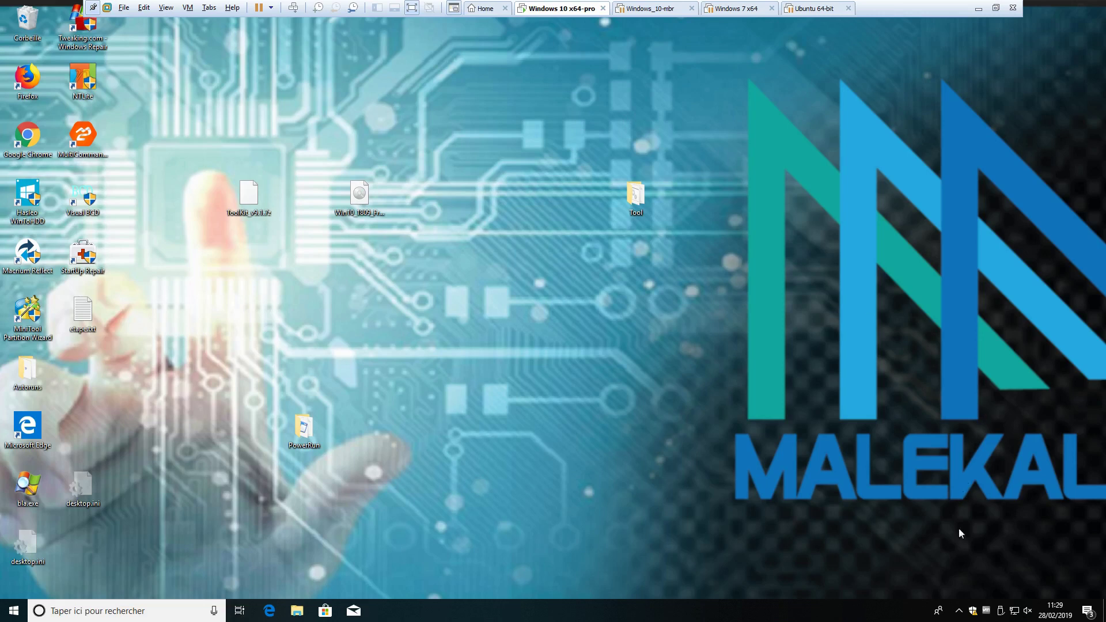
Open Windows Security and show the threat history under virus and threat protection.
click(972, 612)
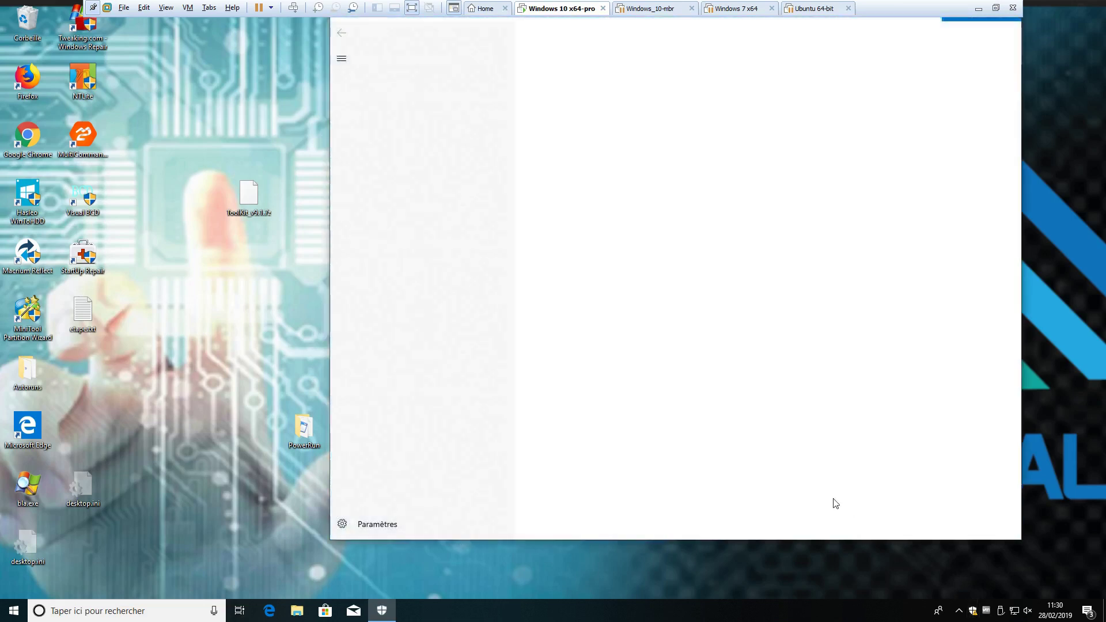
drag(823, 26, 656, 65)
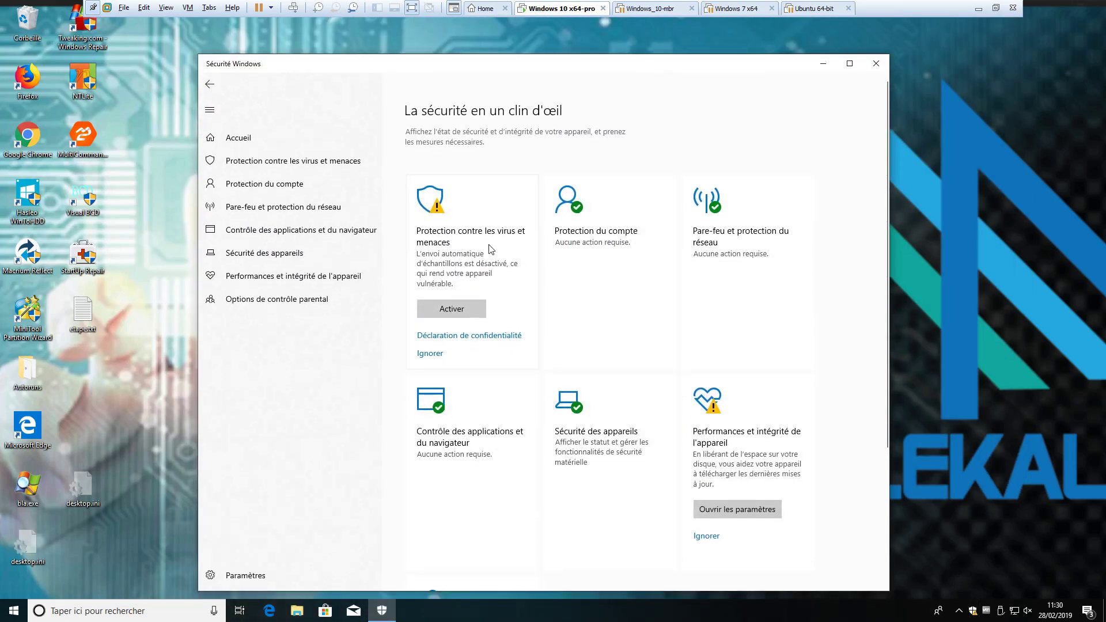
click(484, 354)
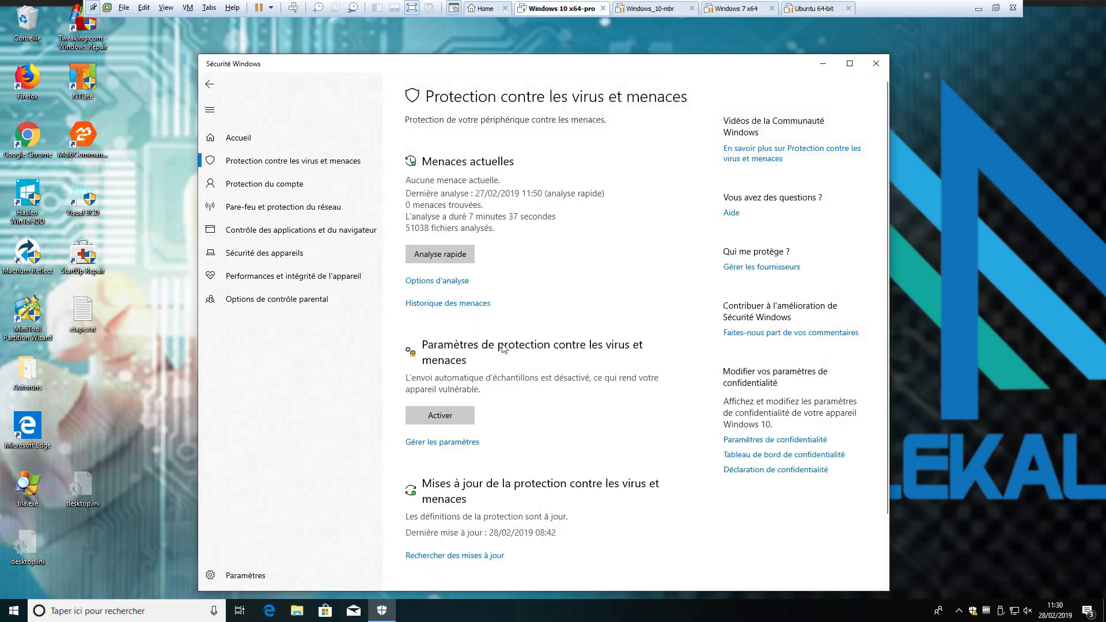
click(479, 304)
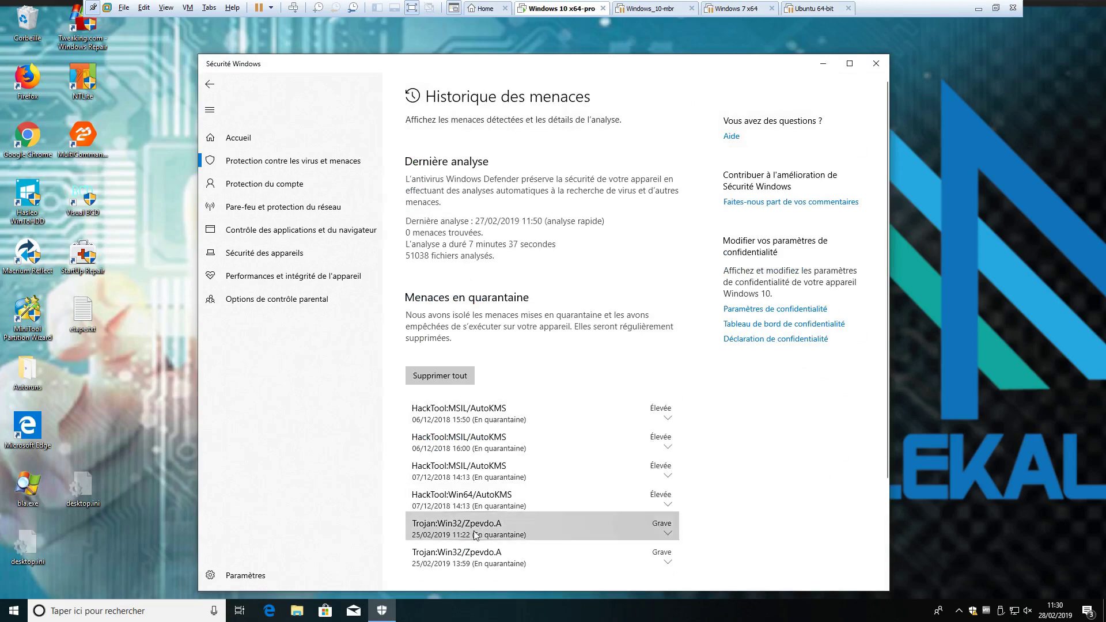
View the details of the Trojan:Win32/Zpevdo.A threat quarantined on 25/02/2019 at 11:22, granting administrator approval, and close them.
click(461, 552)
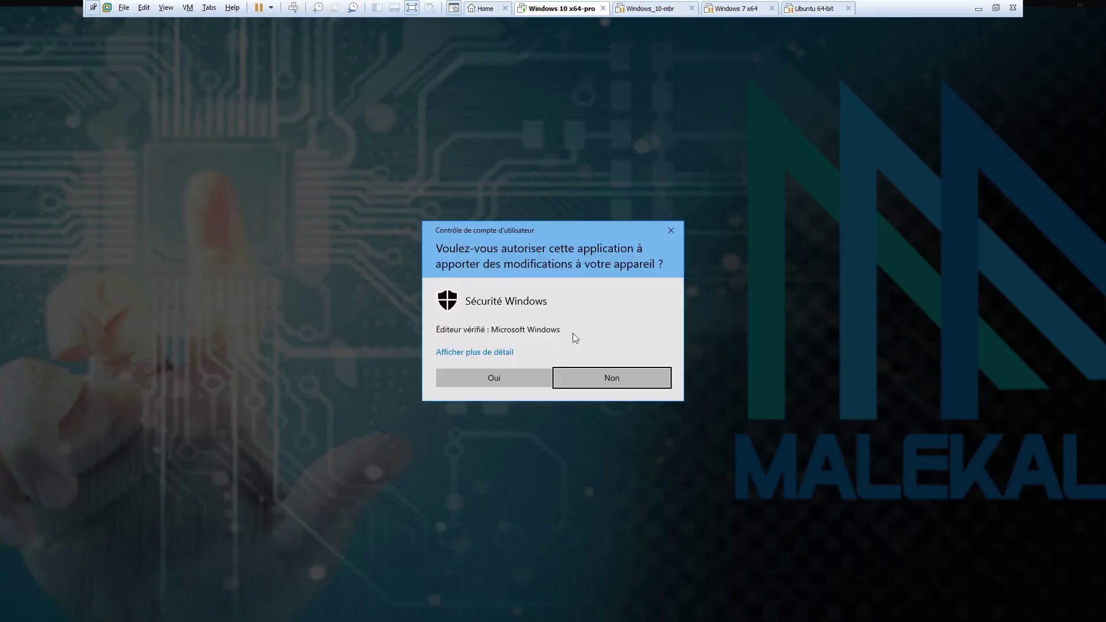
click(494, 376)
drag(542, 382, 608, 390)
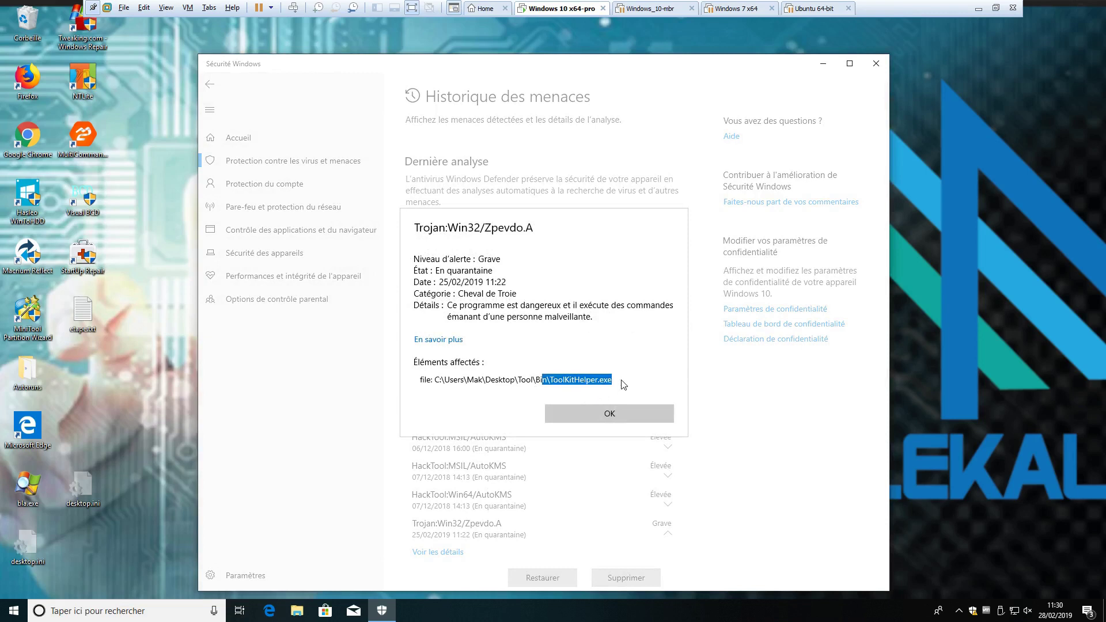
click(622, 383)
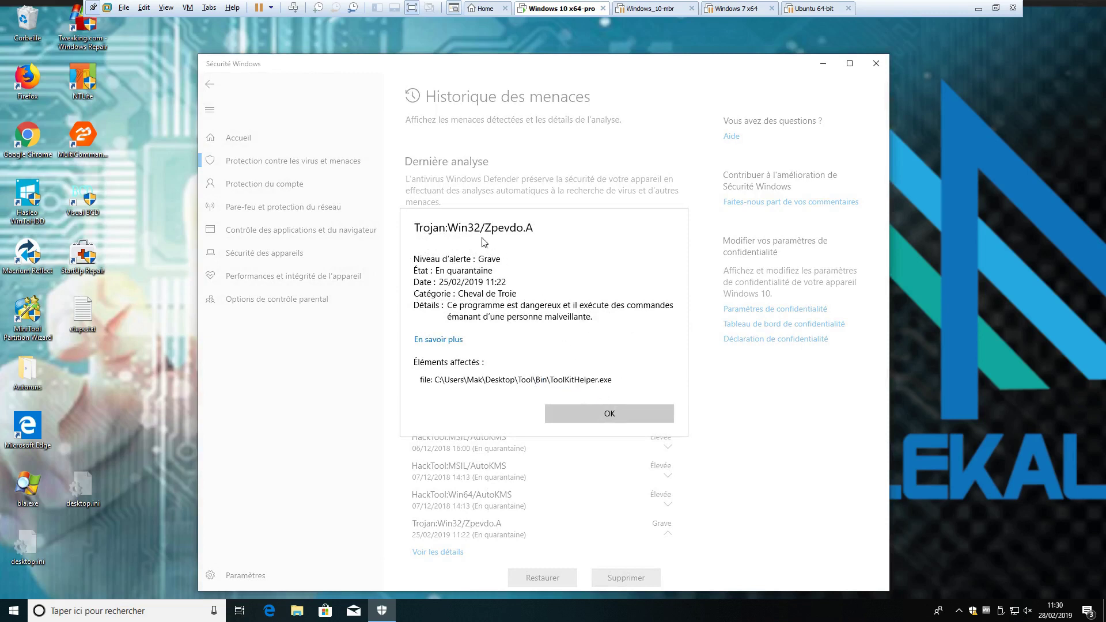
drag(490, 228, 551, 234)
click(544, 273)
click(603, 413)
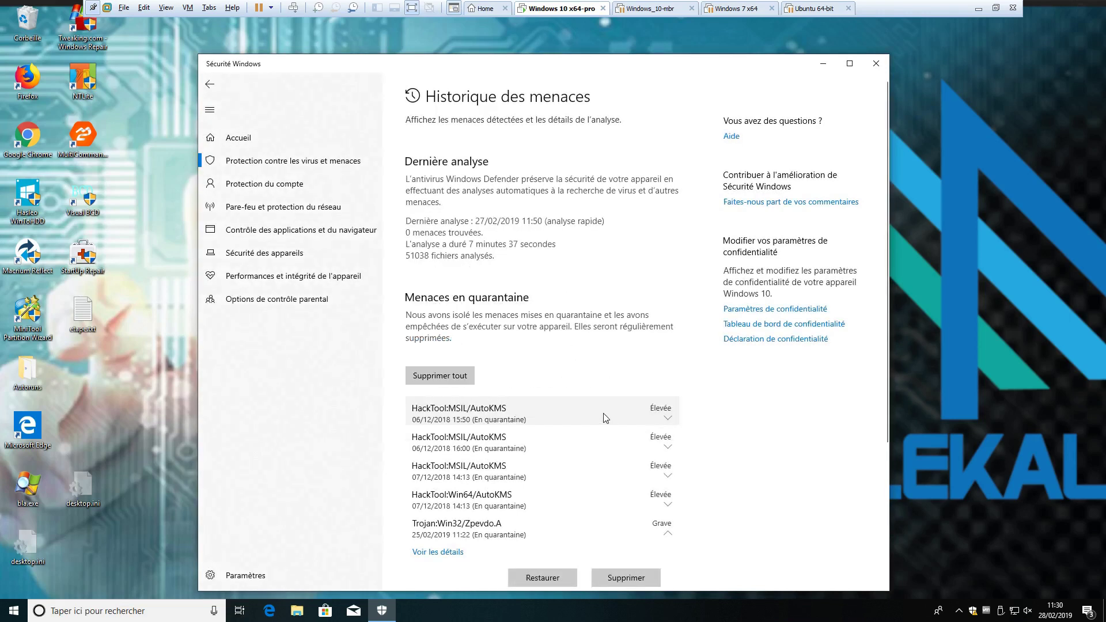
View the Windows Defender exclusions list in the virus and threat protection settings, and close Windows Security.
click(348, 166)
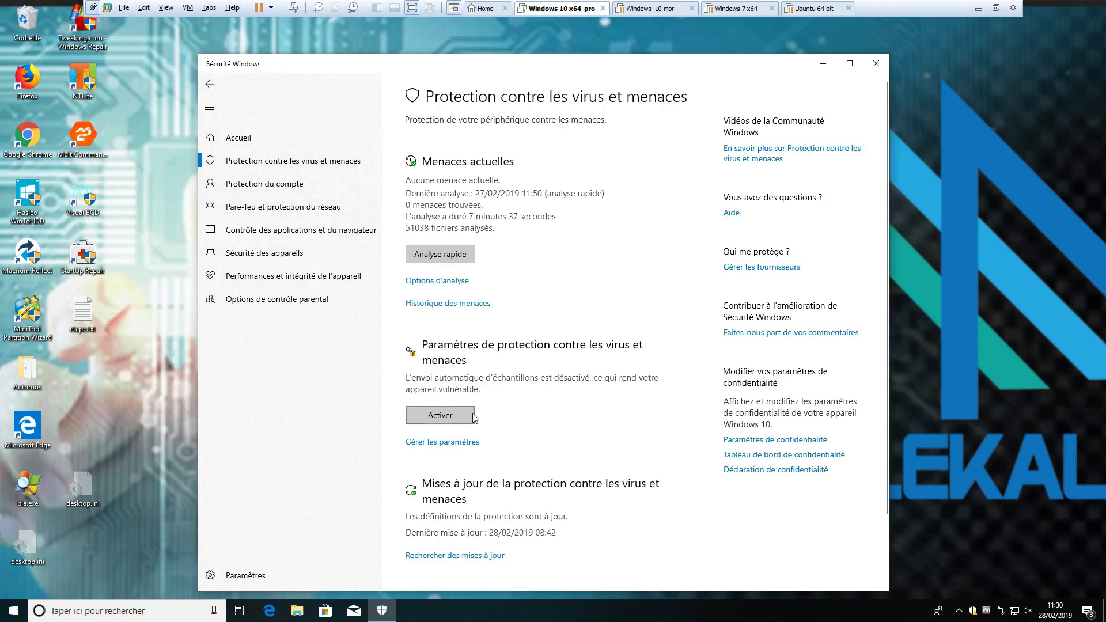
click(436, 443)
scroll(614, 462, down, 5)
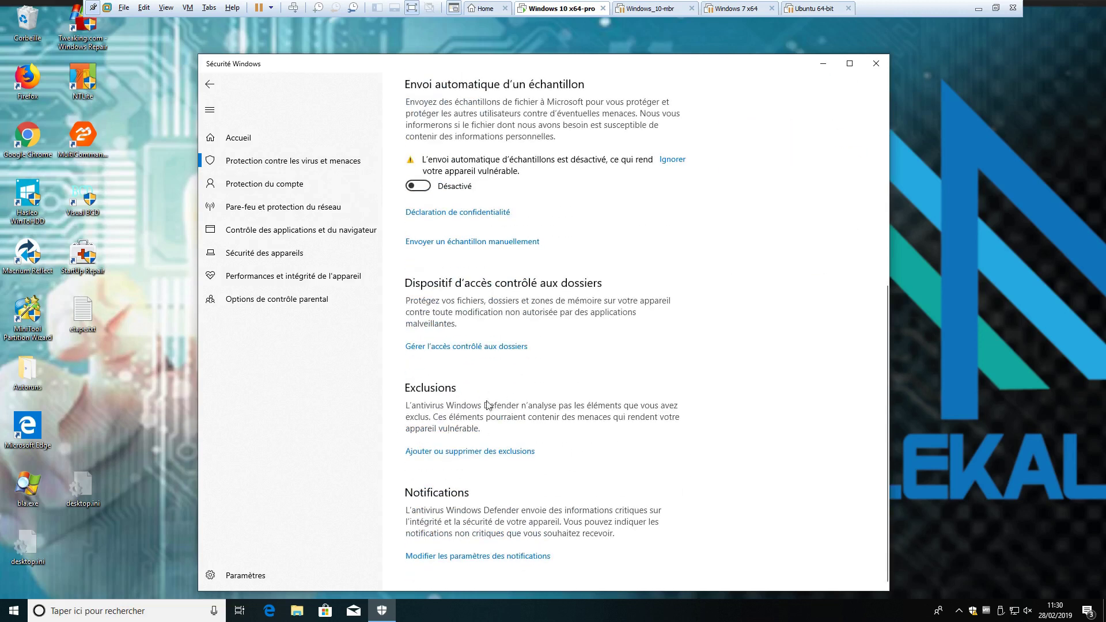
click(468, 451)
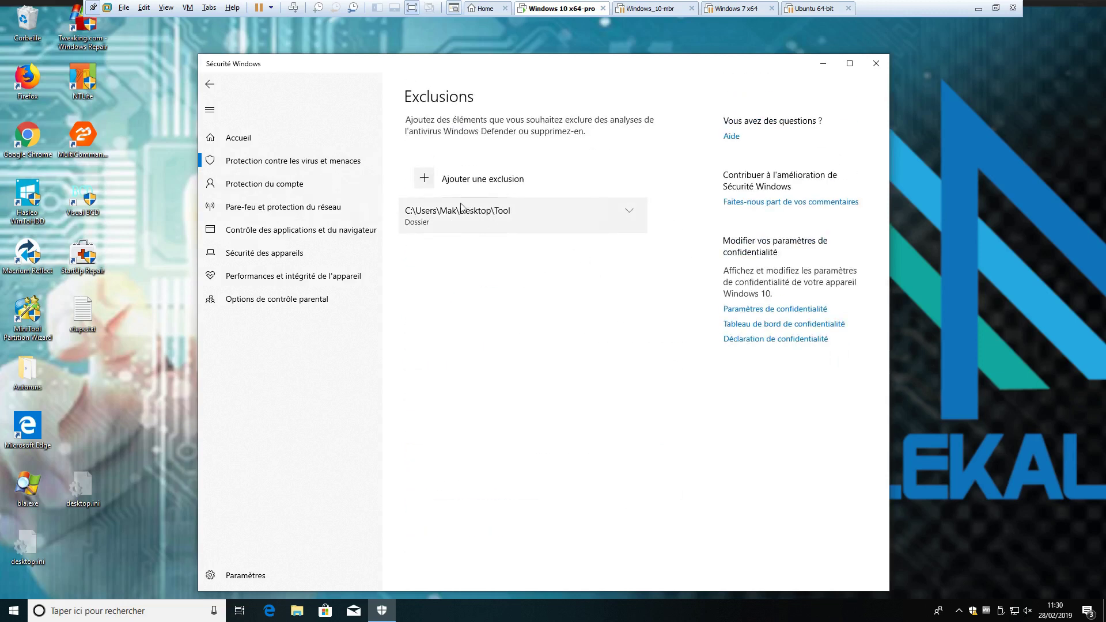
click(877, 65)
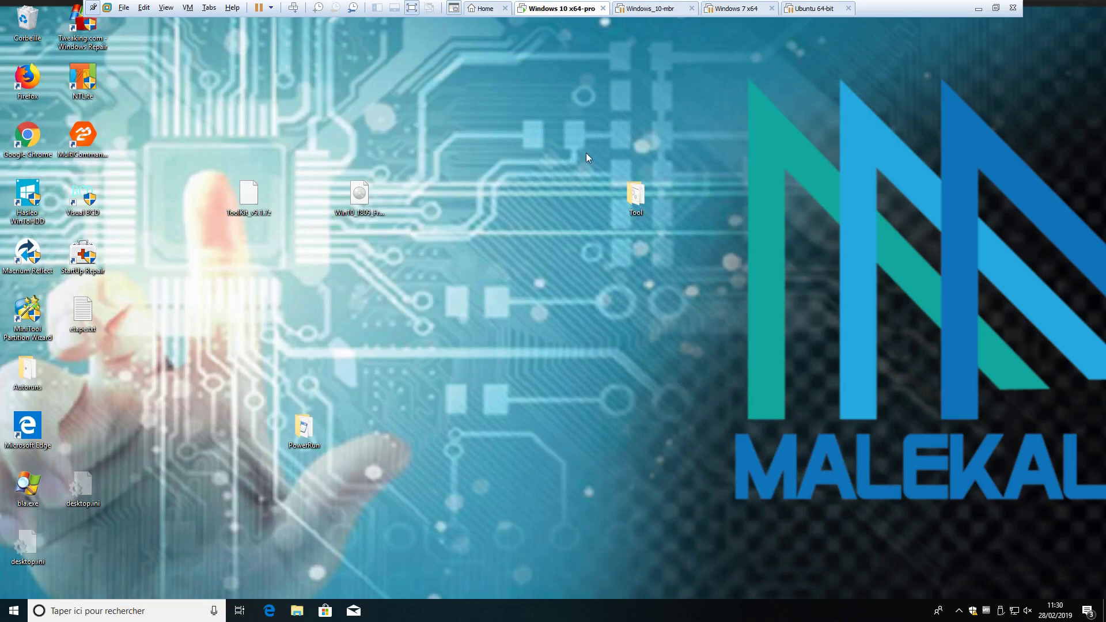
Move the Win10_1809_French_x64.iso file beside the ToolKit archive on the desktop.
drag(580, 130, 728, 299)
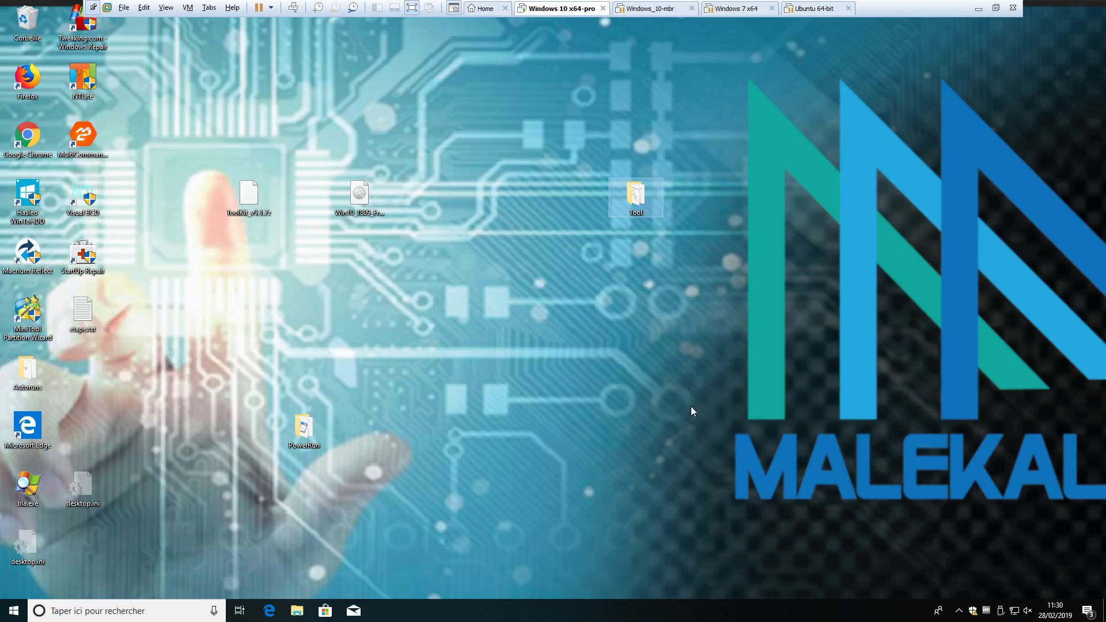
key(Left)
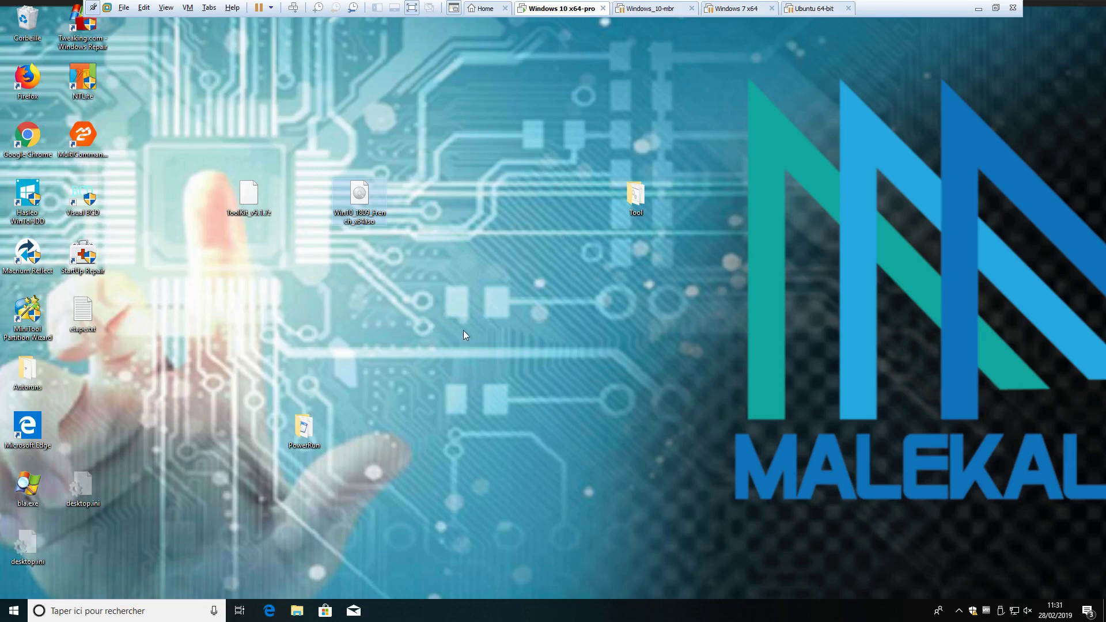
drag(369, 199, 314, 199)
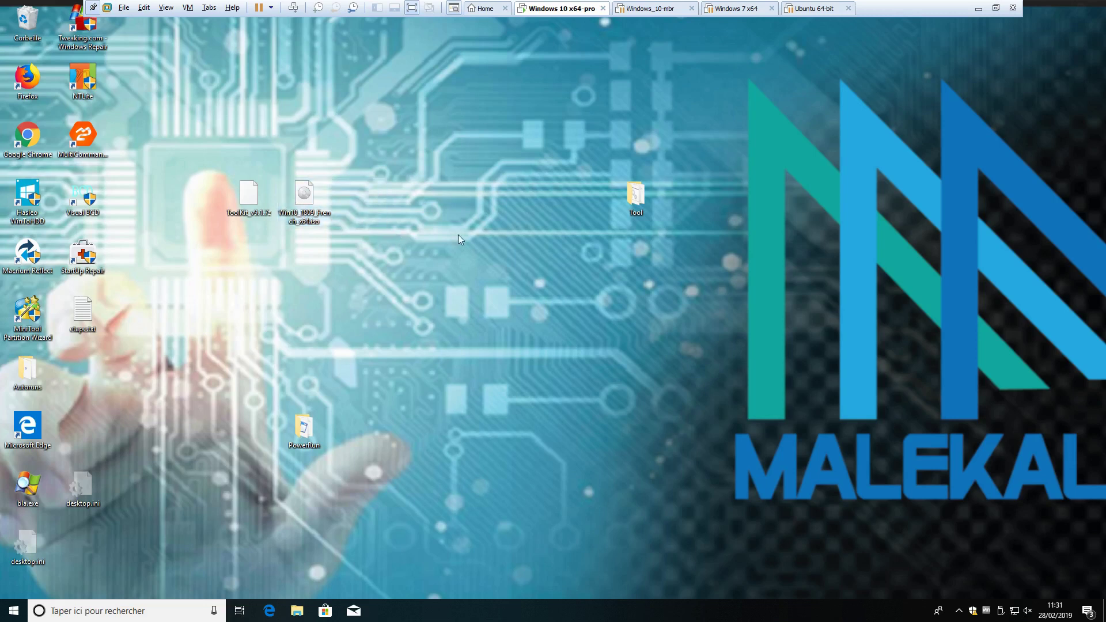
Try to mount the Windows 10 ISO, view the contents of DVD drive D: in File Explorer, and close it.
right_click(318, 209)
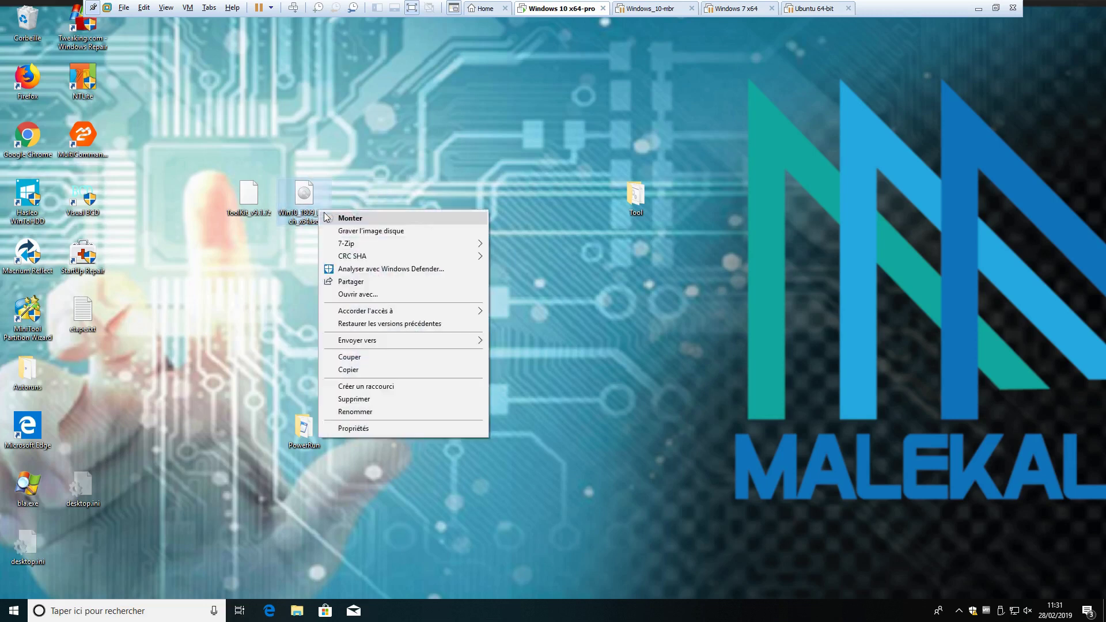
click(392, 222)
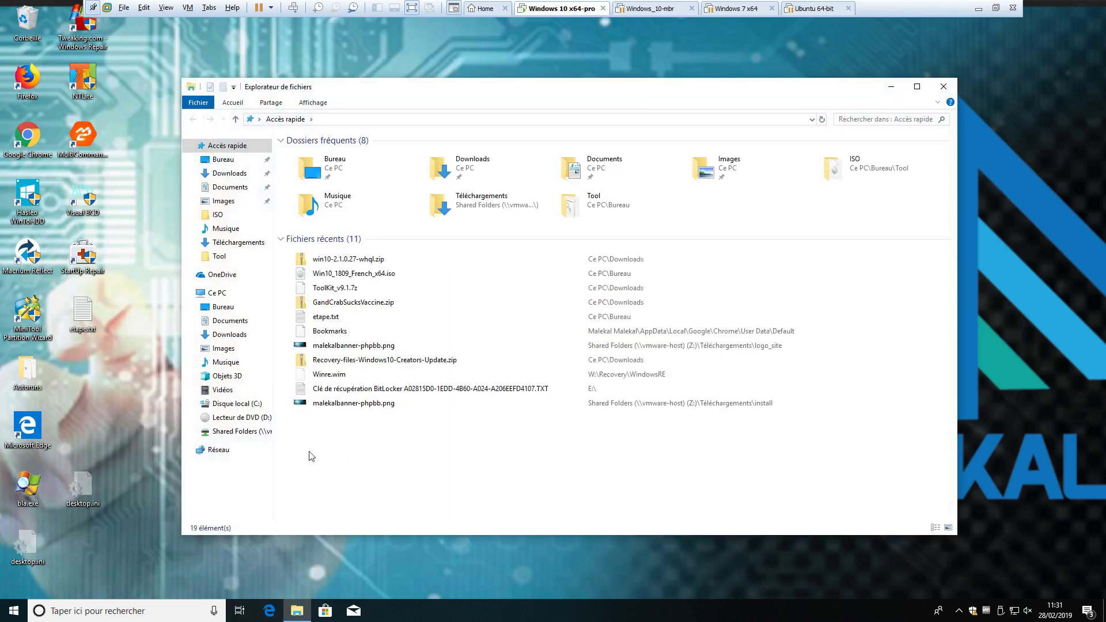
click(231, 418)
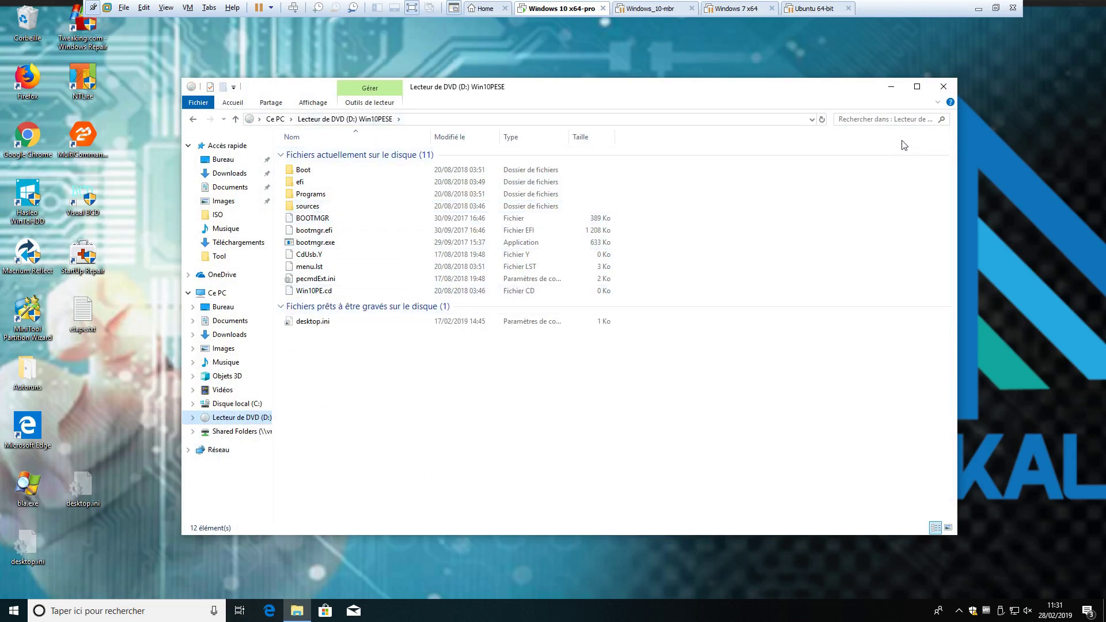
click(943, 87)
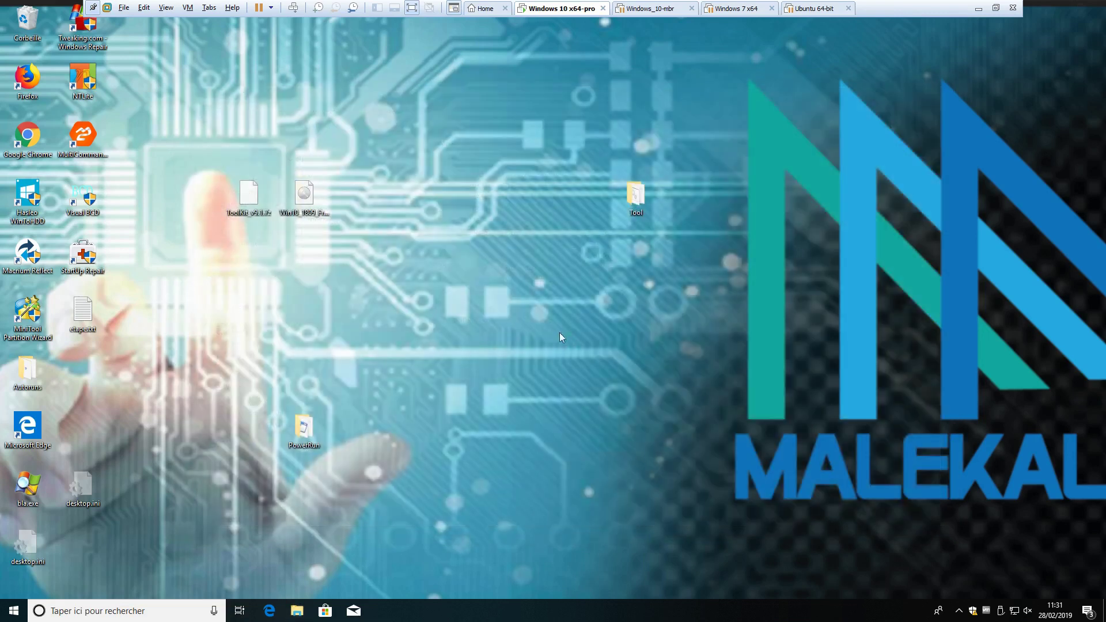
Move the Tool folder closer to the ISO and run its Start.cmd script with administrator approval.
drag(649, 203, 538, 203)
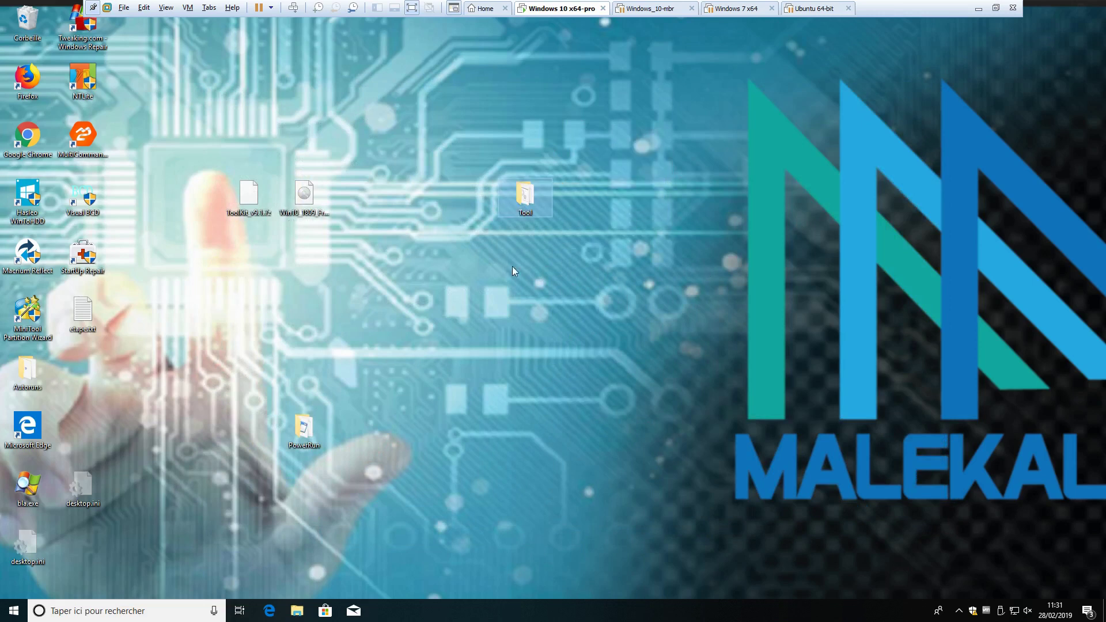
double_click(524, 198)
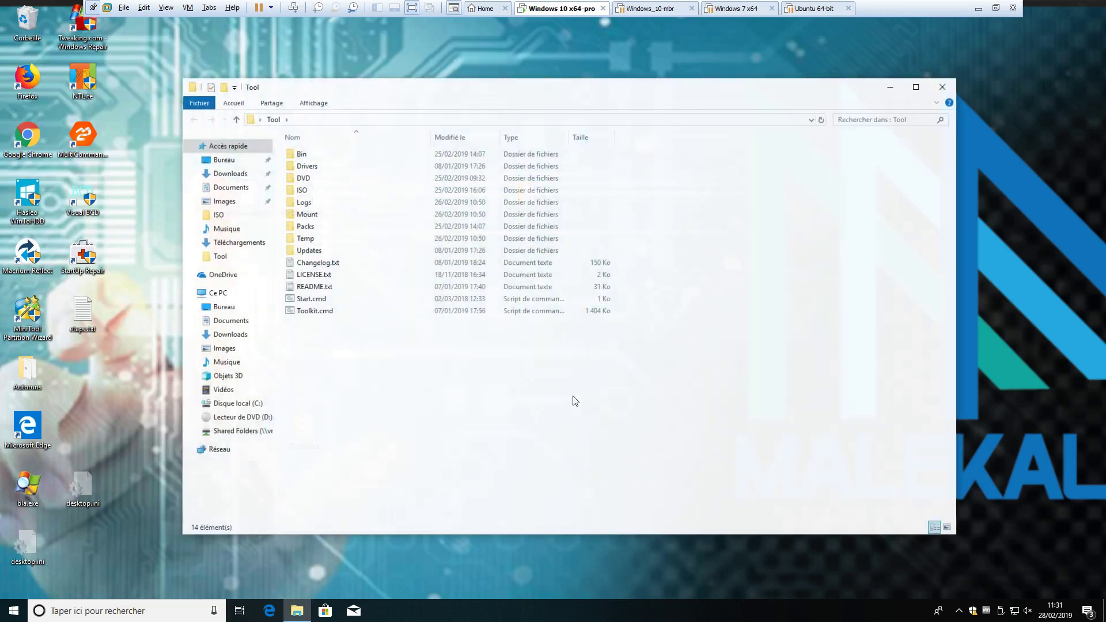
double_click(303, 300)
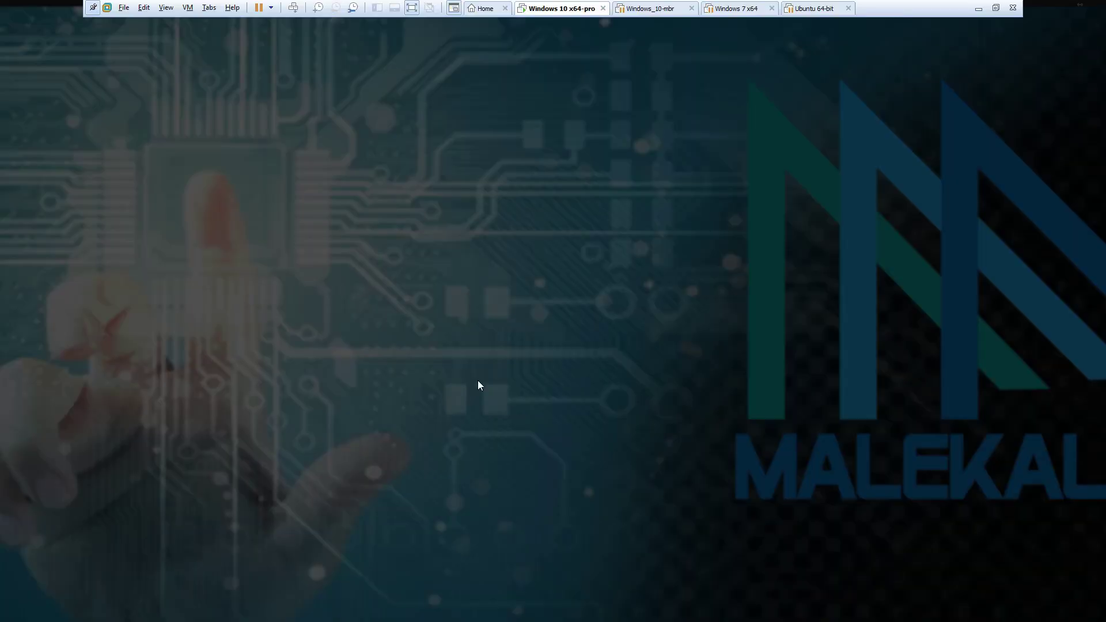
click(507, 388)
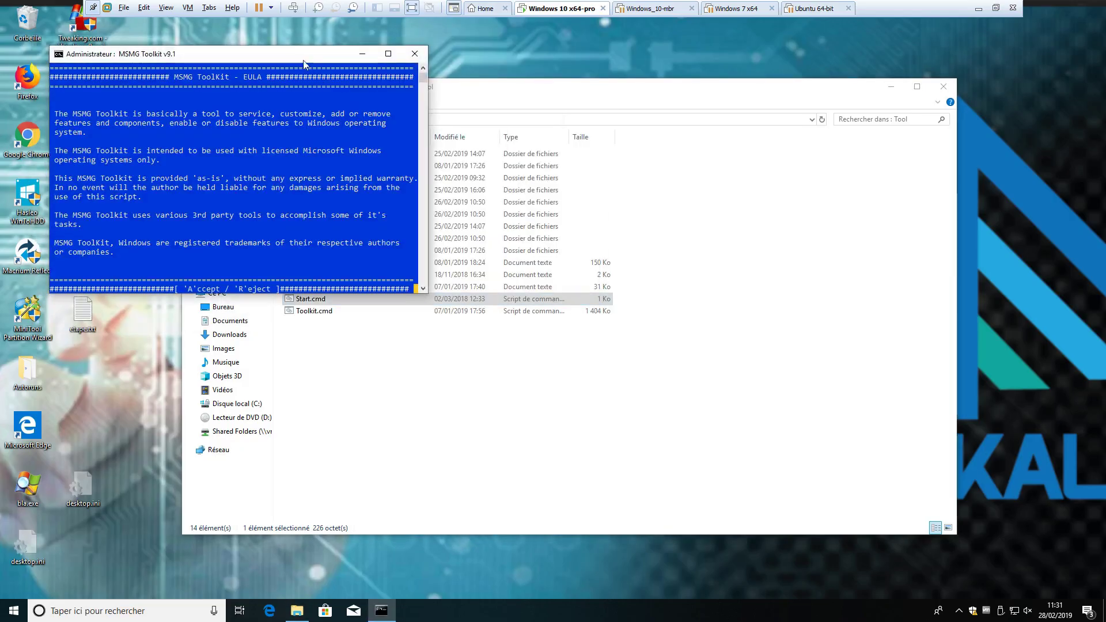
Maximize the MSMG Toolkit window, accept the EULA and continue to the main menu.
click(547, 98)
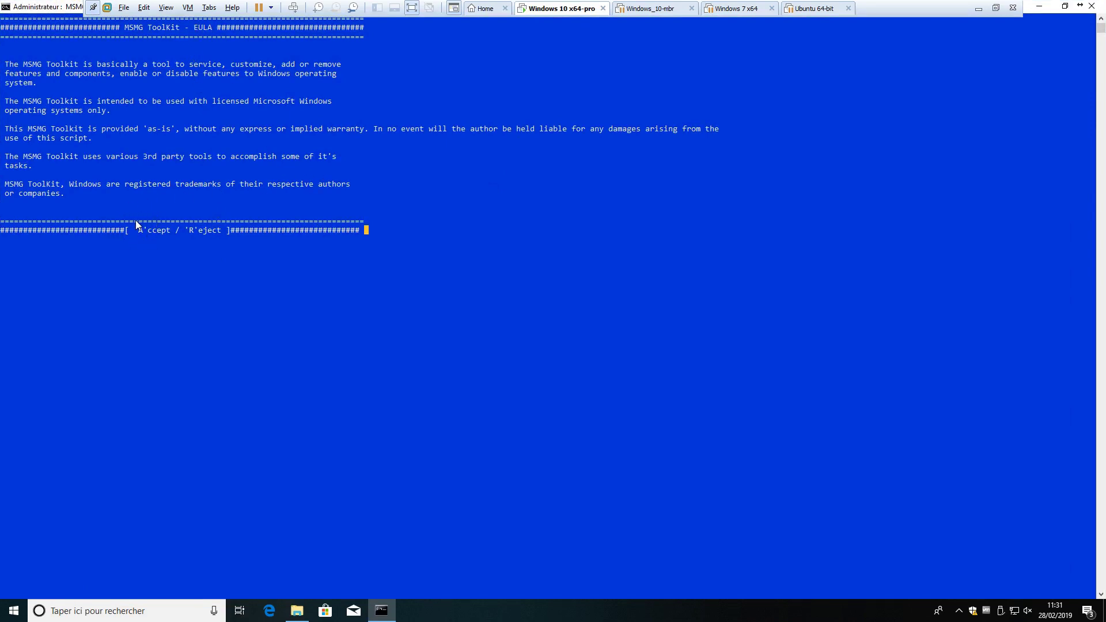
key(a)
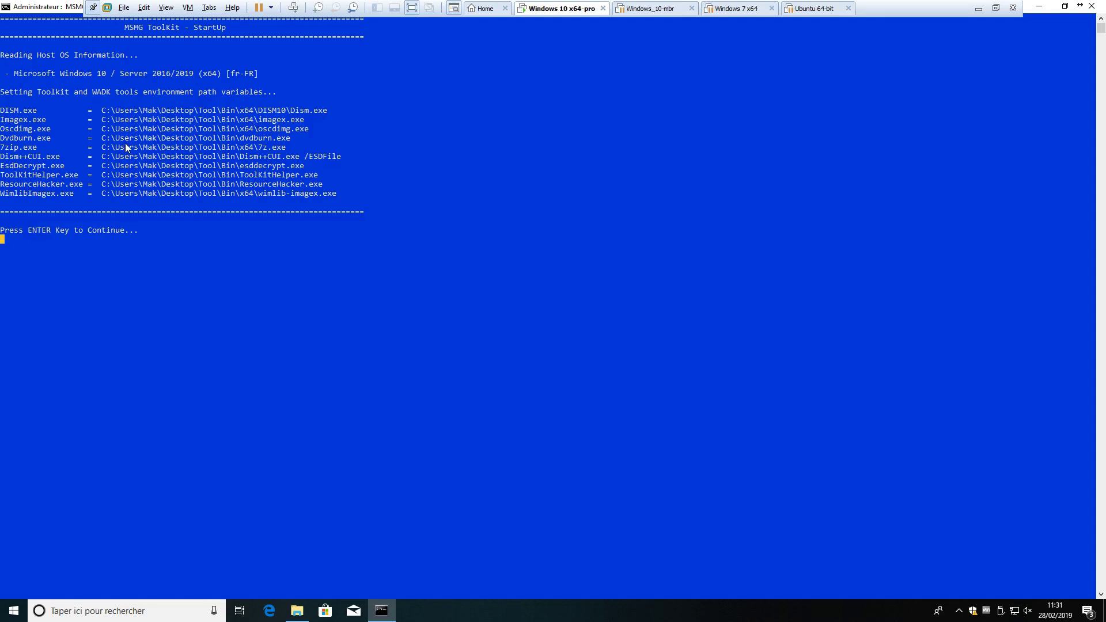
key(Return)
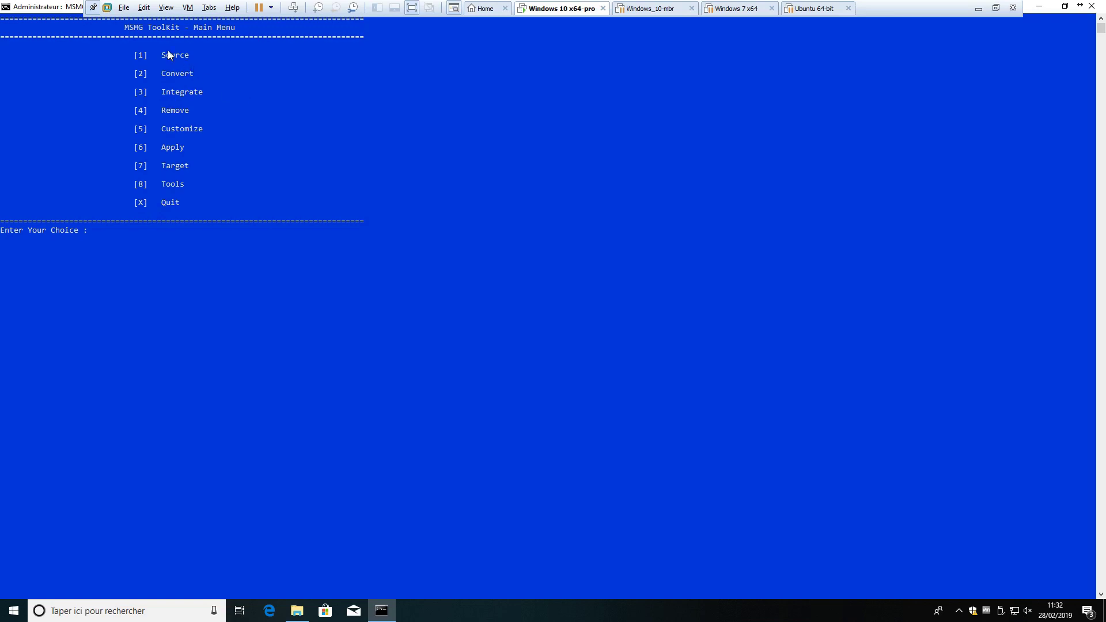
In the toolkit's Source menu, choose to select the source from the <DVD> folder.
text(1)
key(Return)
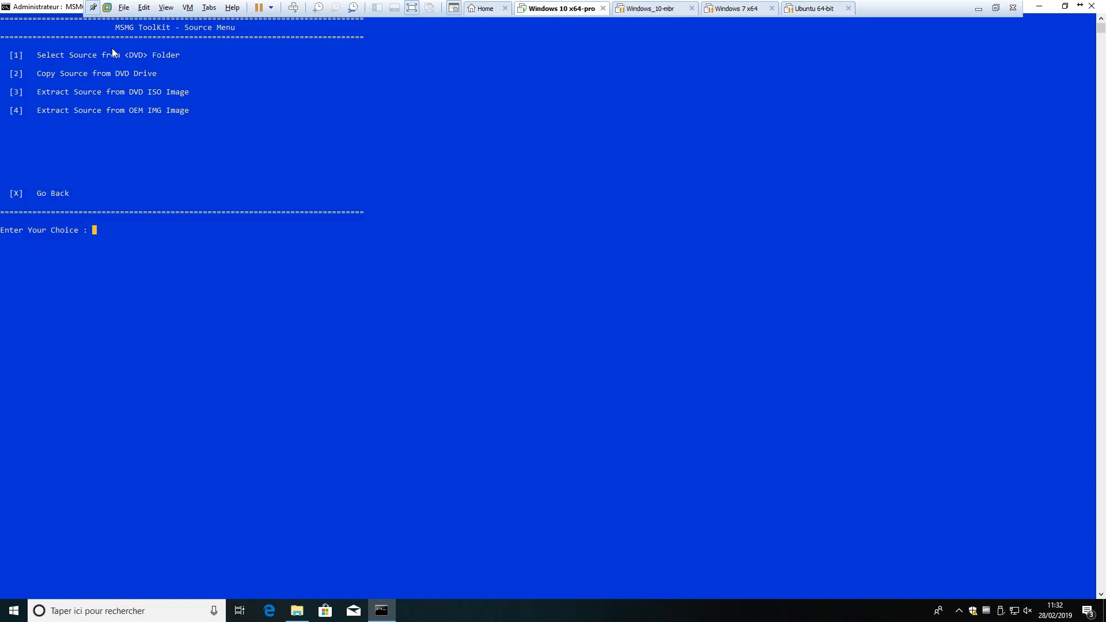
text(1)
key(Return)
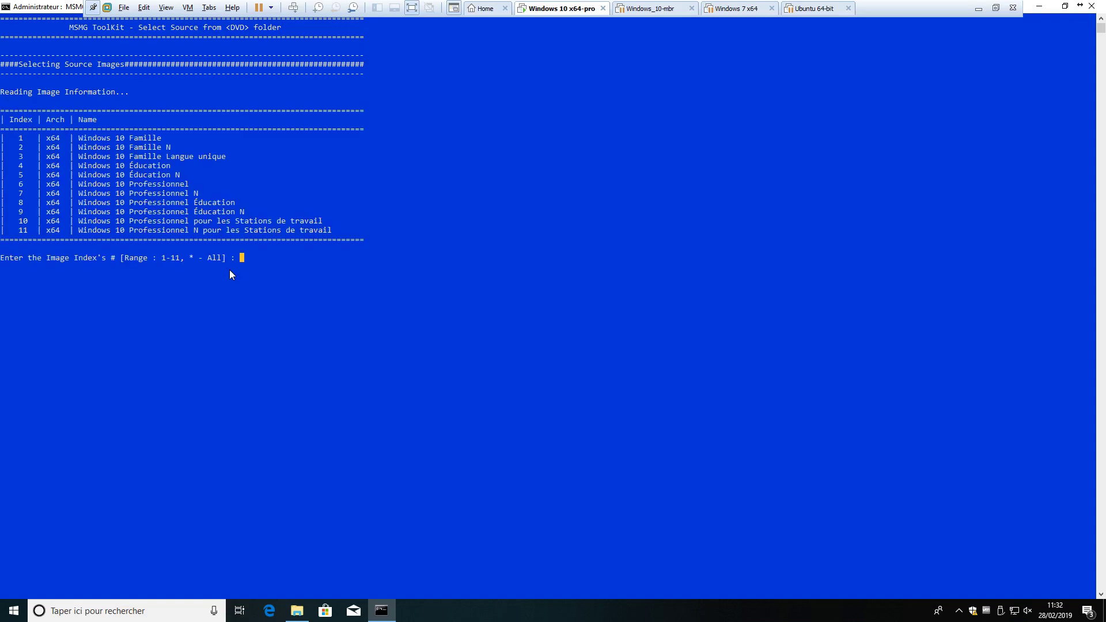
Select image index 1, Windows 10 Famille, as the source and agree to mount the Windows Setup Boot and Recovery images.
click(297, 610)
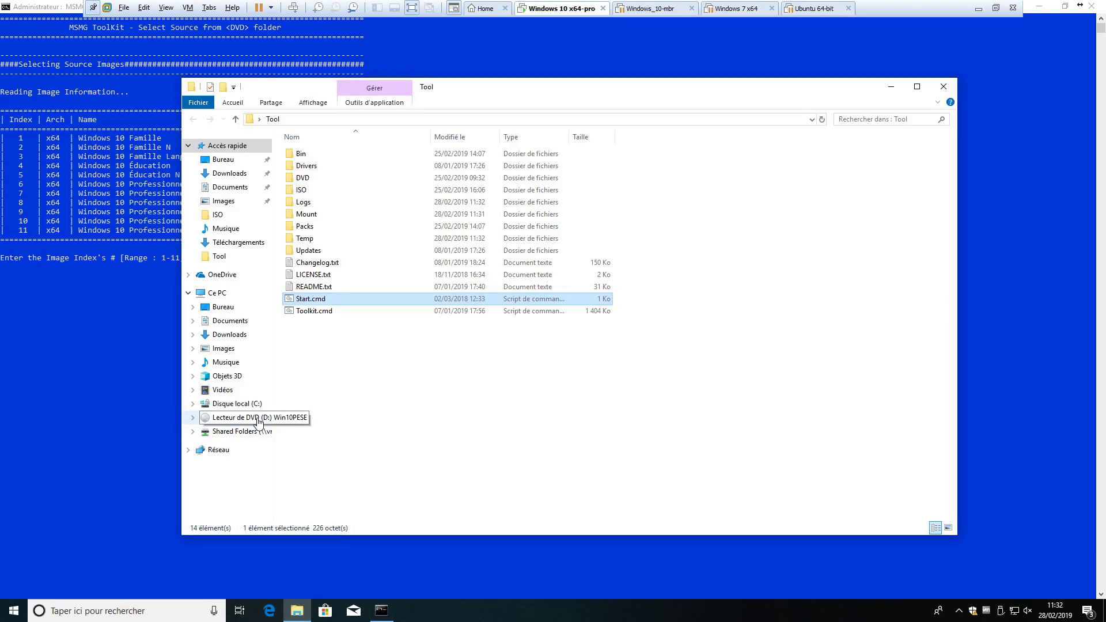
click(129, 312)
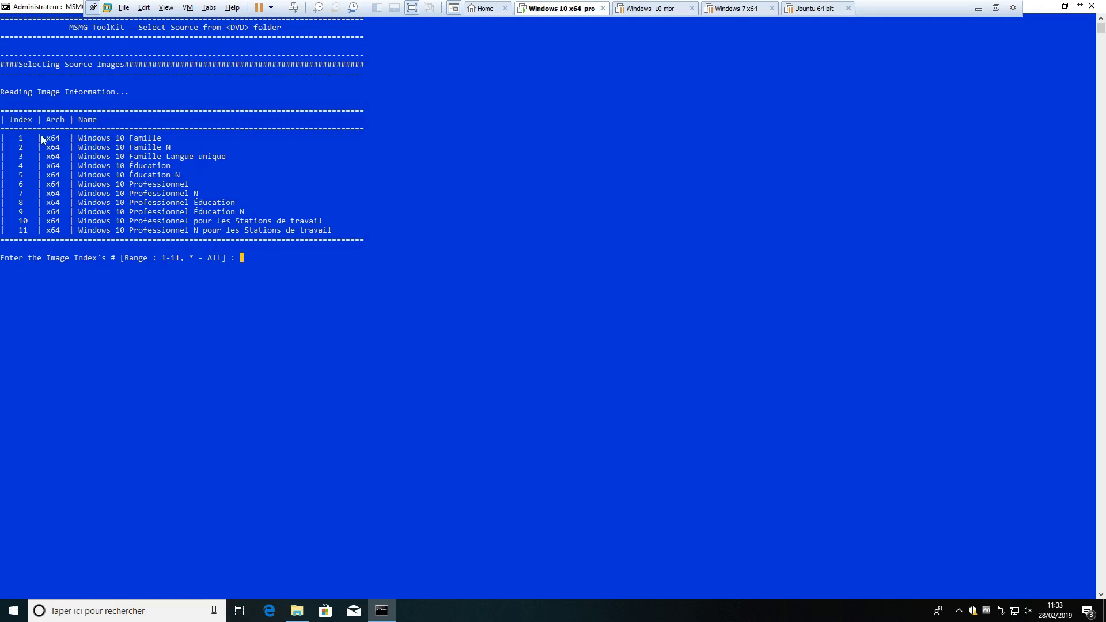
text(1)
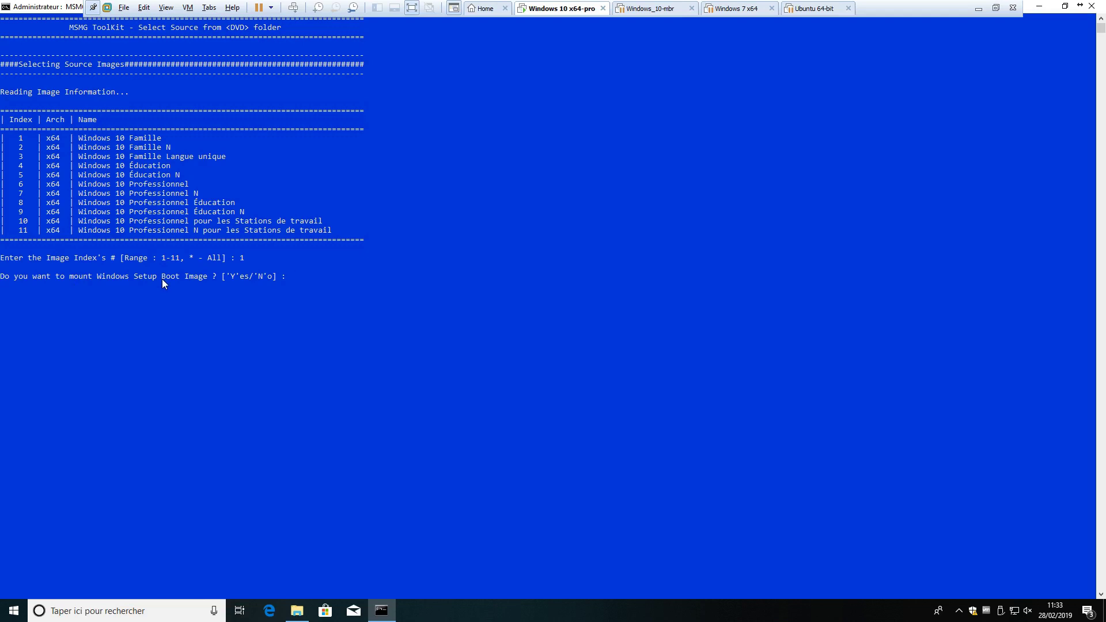
text(Y)
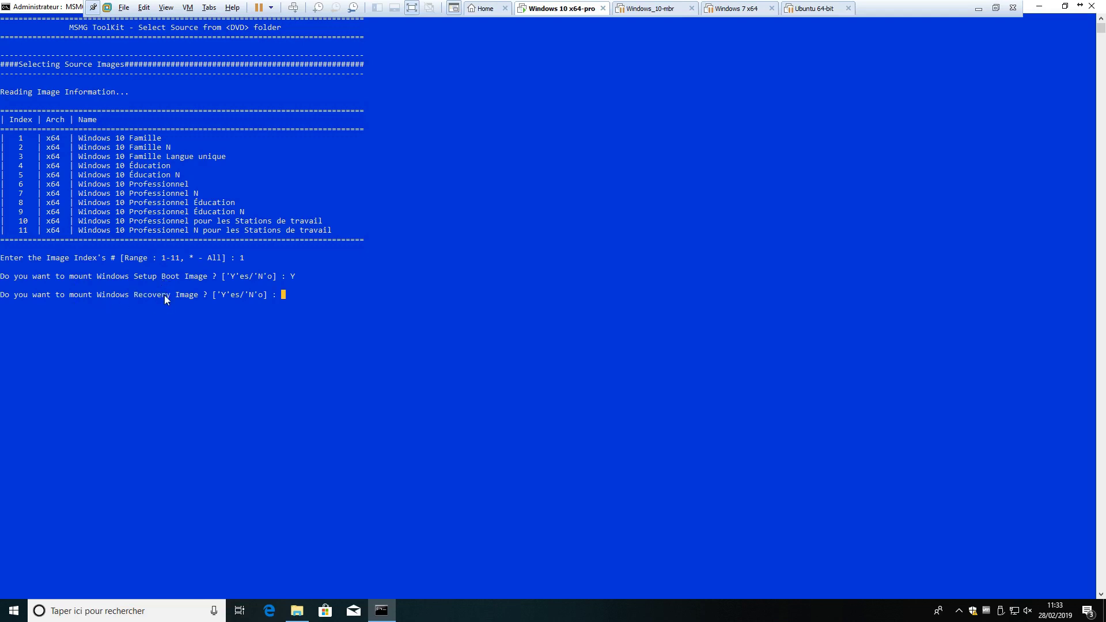
text(Y)
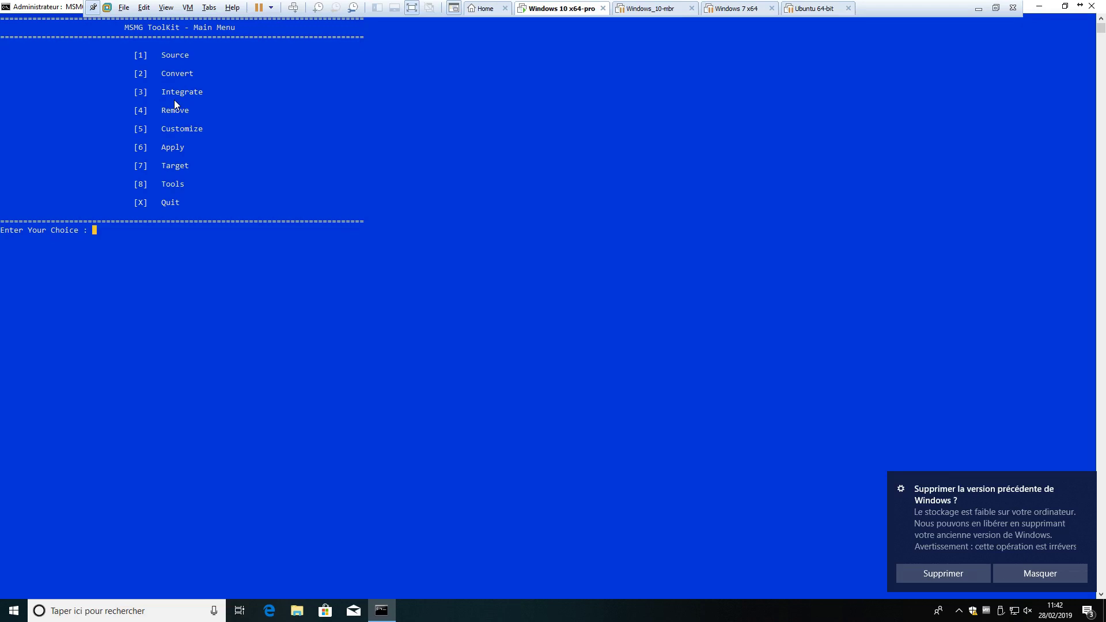
Open the toolkit's Integrate menu, then switch to File Explorer and open the desktop's Tool\Drivers folder.
text(3)
key(Return)
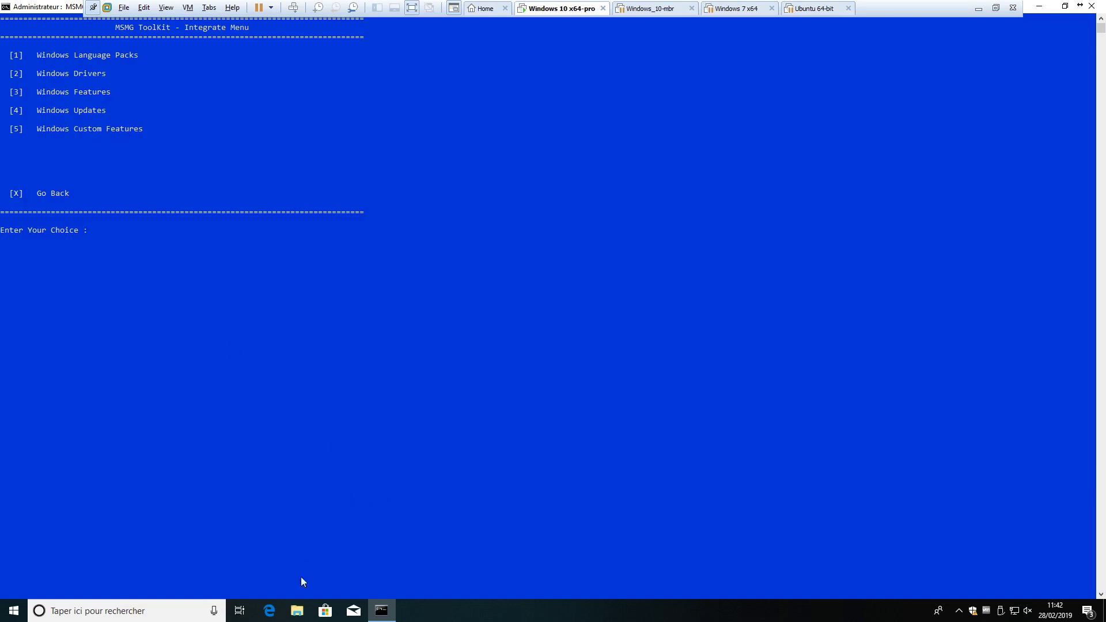
click(296, 615)
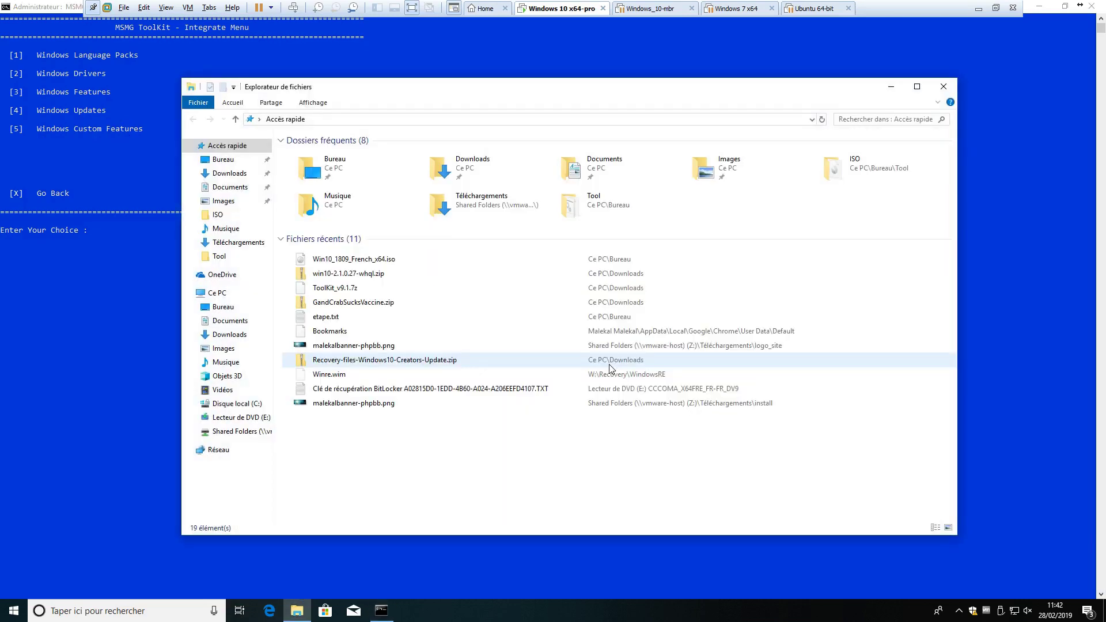
click(223, 160)
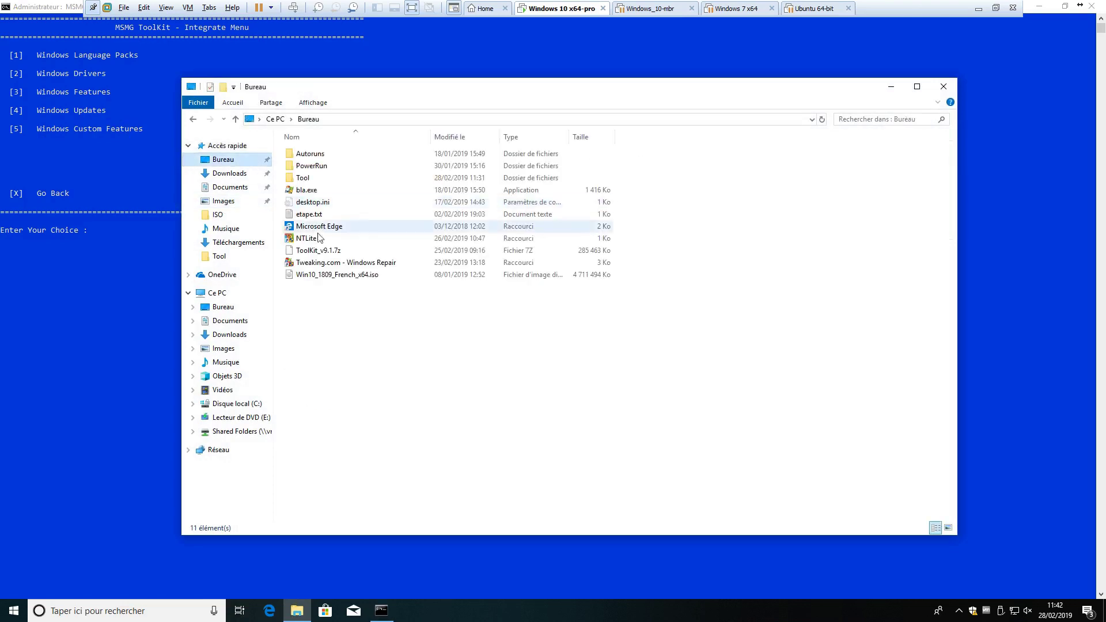
click(332, 184)
double_click(333, 178)
drag(426, 87, 403, 91)
click(338, 171)
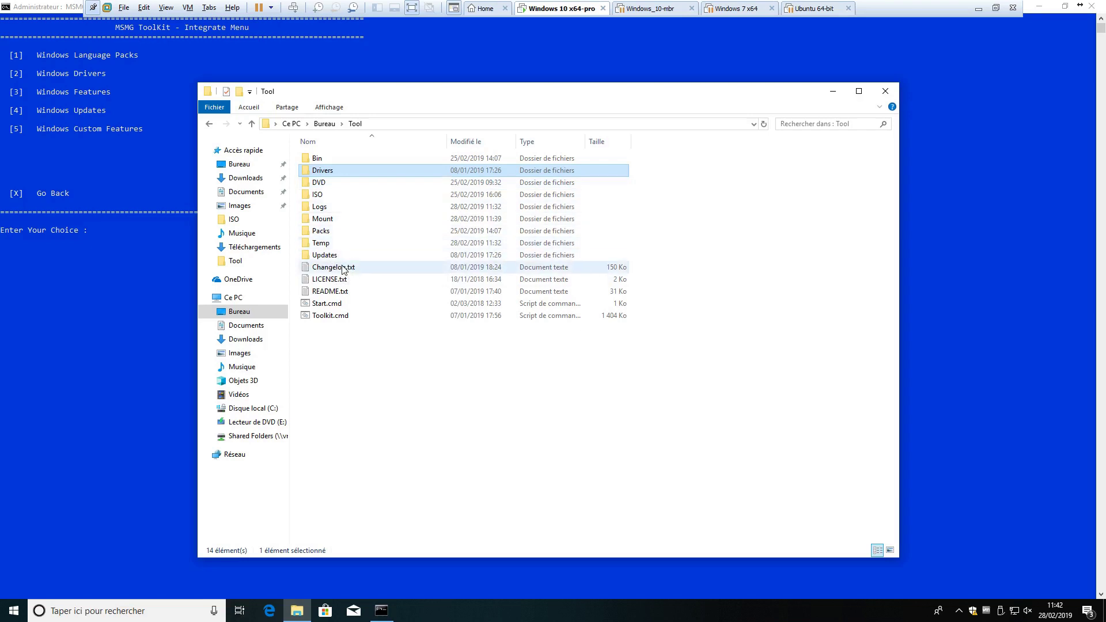
double_click(358, 171)
click(353, 171)
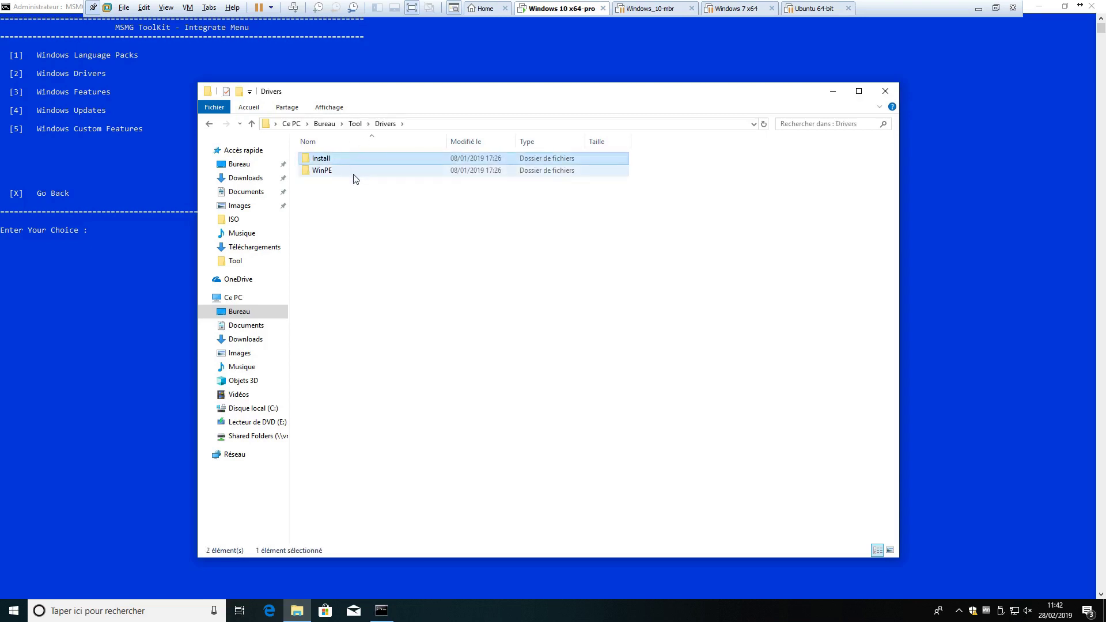
Examine the driver files stored in the WinPE\w10\x64 subfolder of Drivers.
click(351, 161)
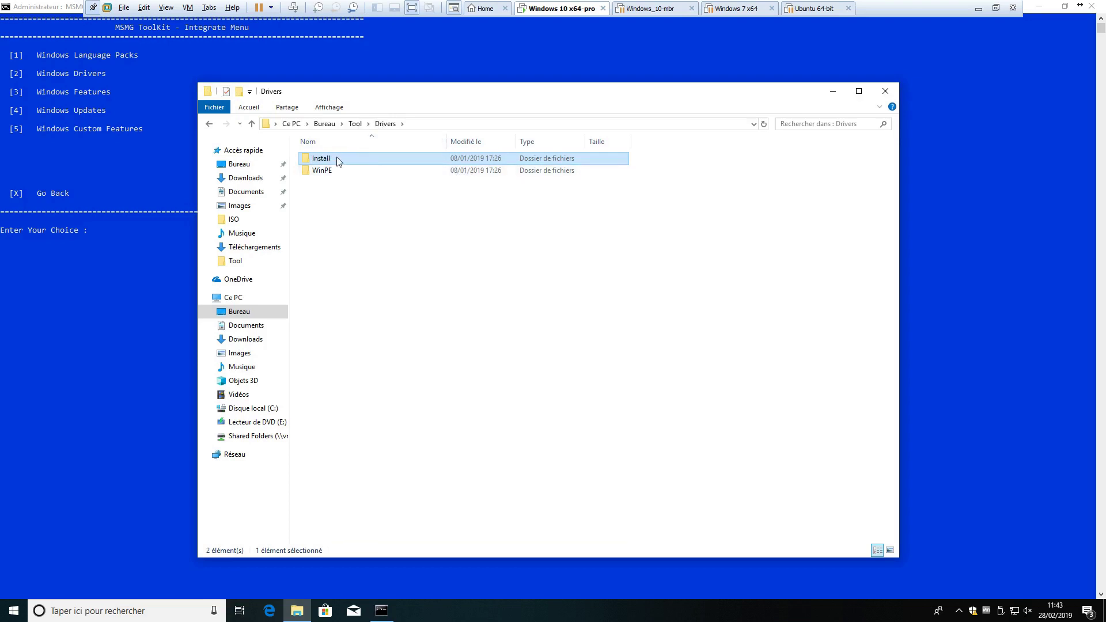
click(332, 176)
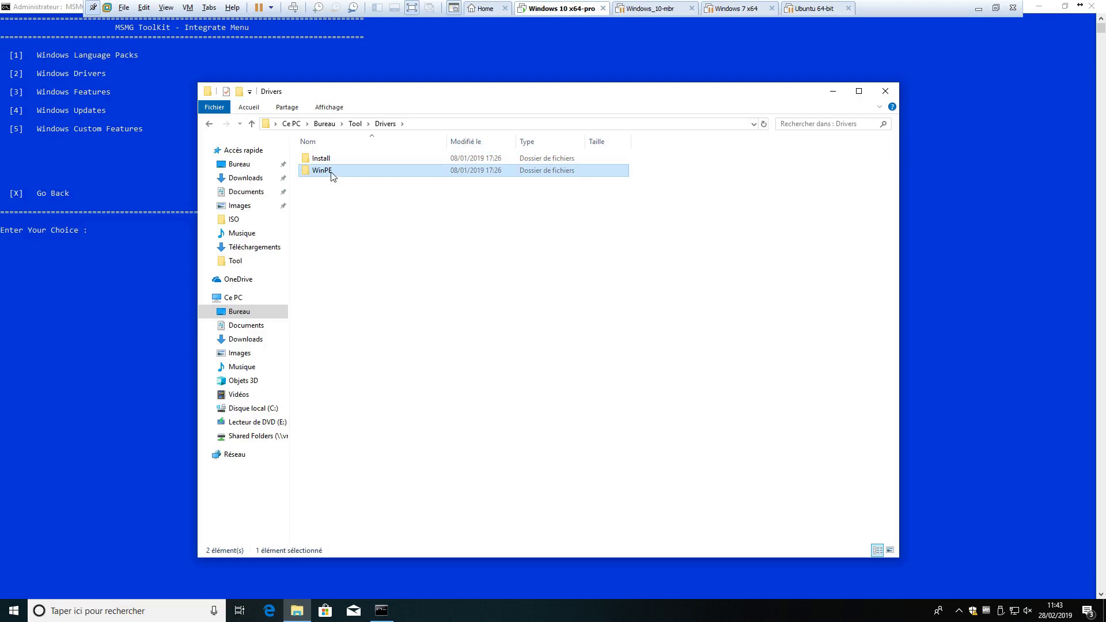
double_click(332, 174)
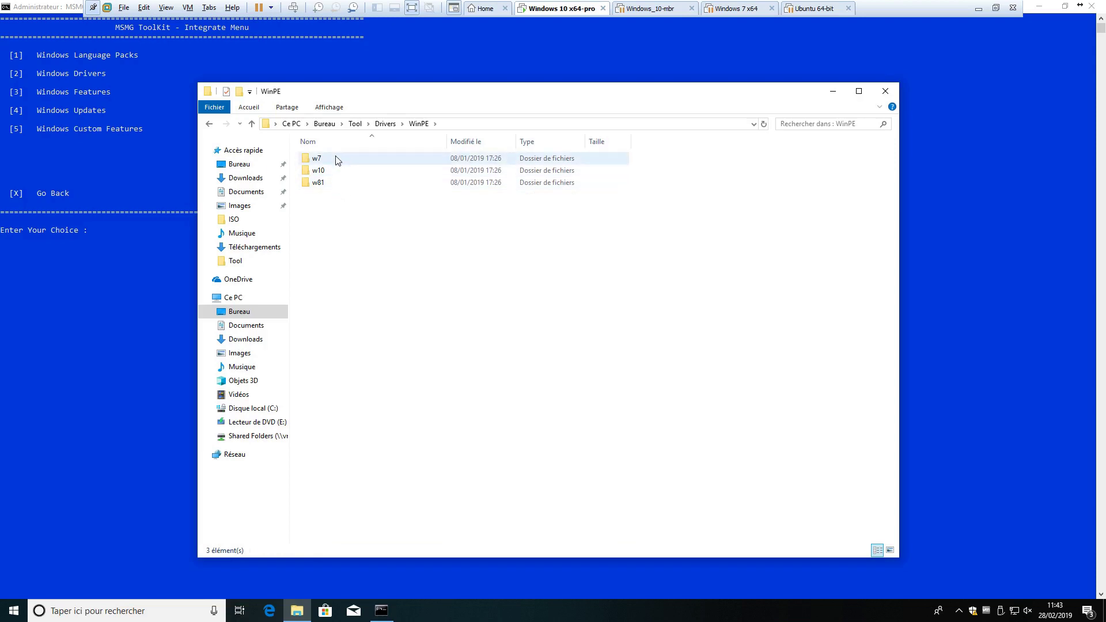
double_click(335, 172)
click(334, 159)
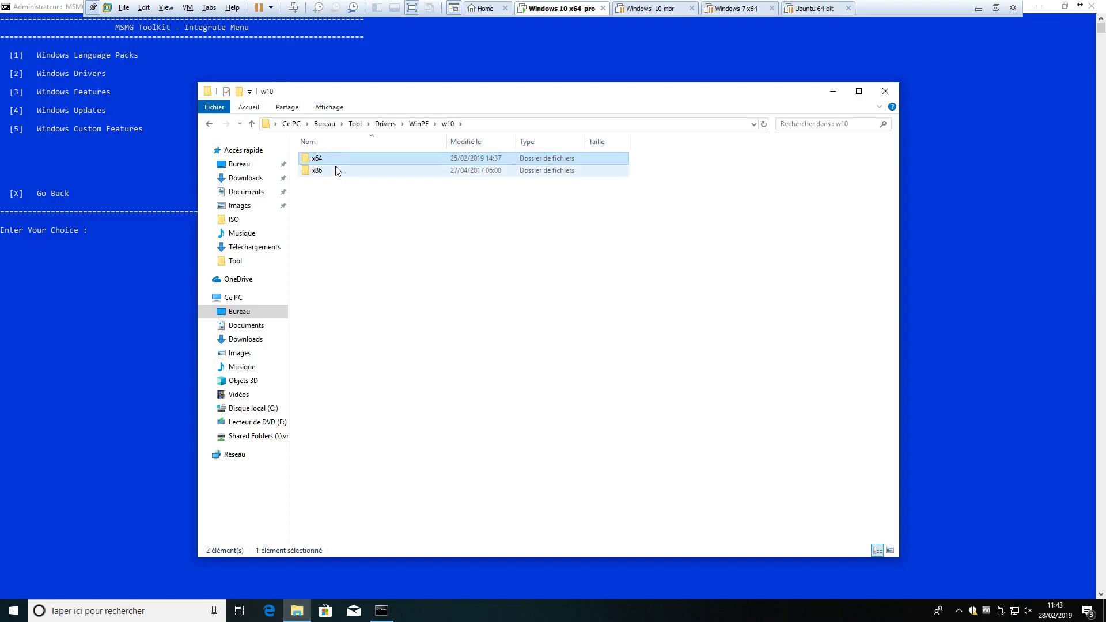
double_click(339, 164)
click(341, 162)
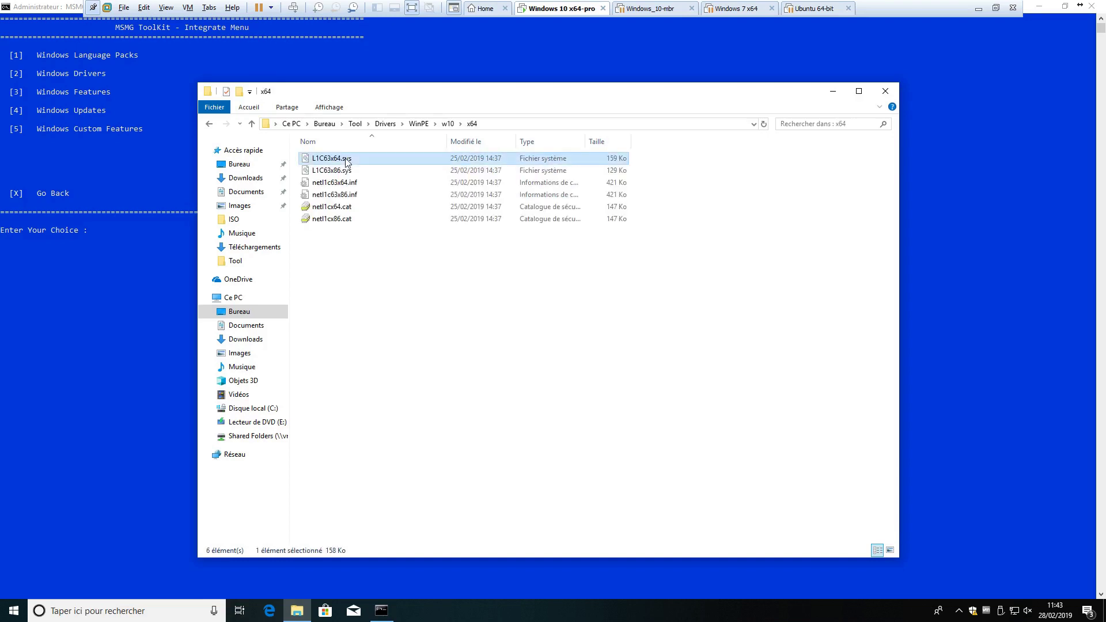
click(385, 225)
drag(407, 291, 300, 148)
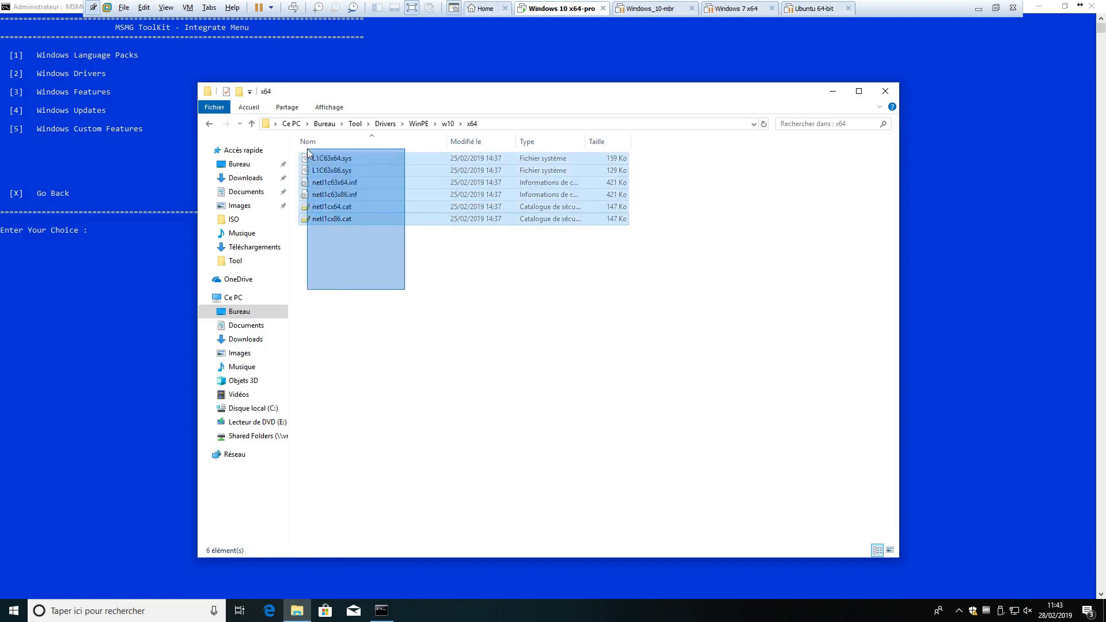
click(465, 318)
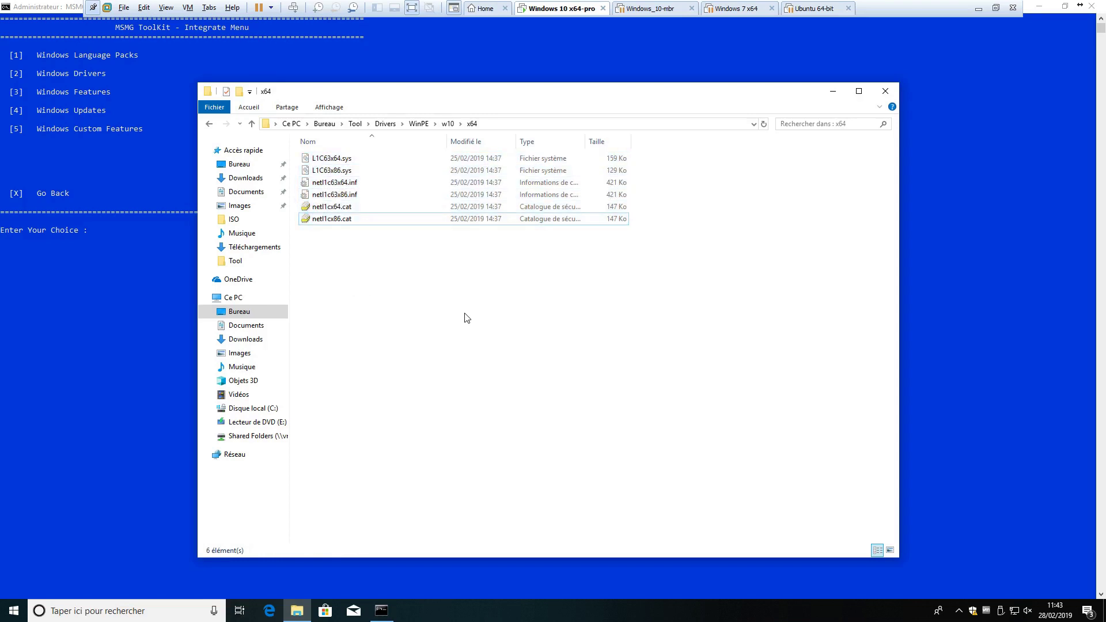
Return to the toolkit and integrate the Windows drivers into the Windows Setup Boot Image.
click(29, 70)
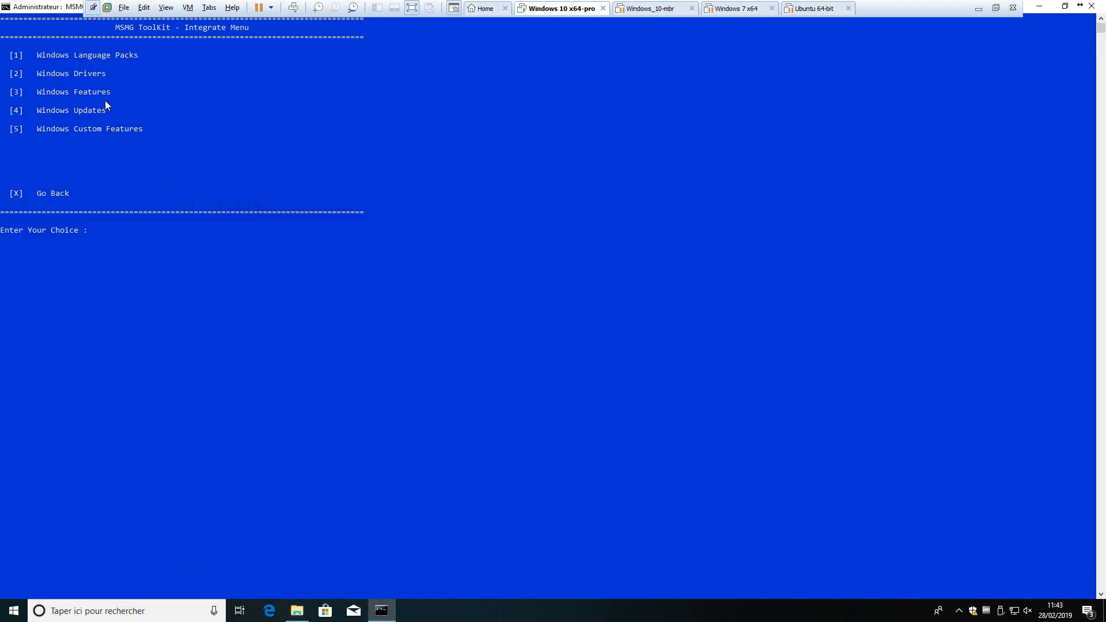
text(2)
key(Return)
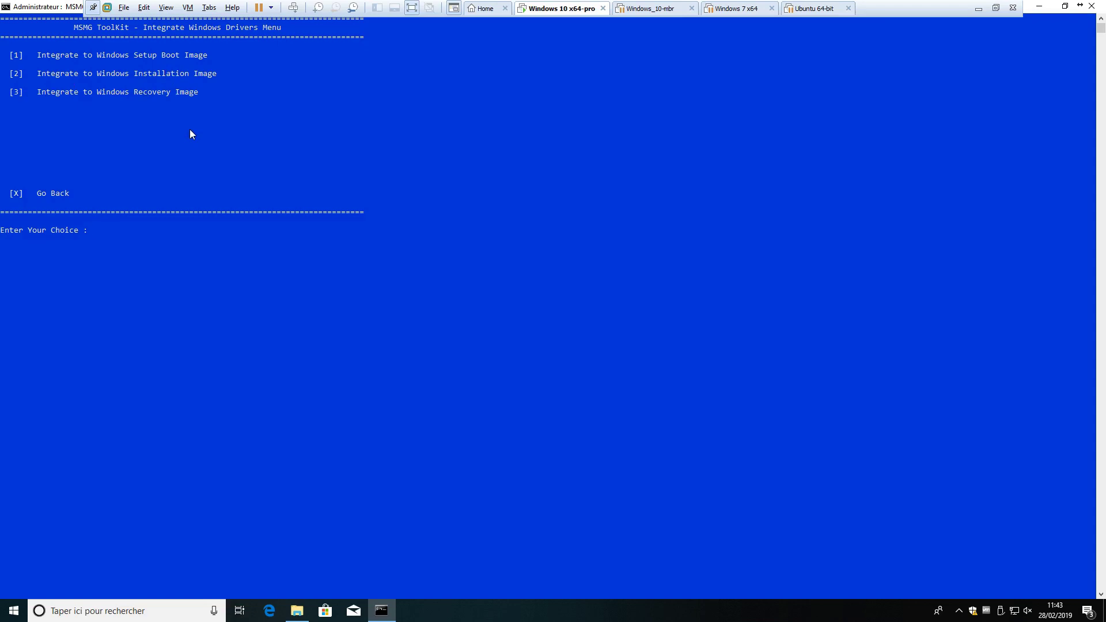
text(1)
key(Return)
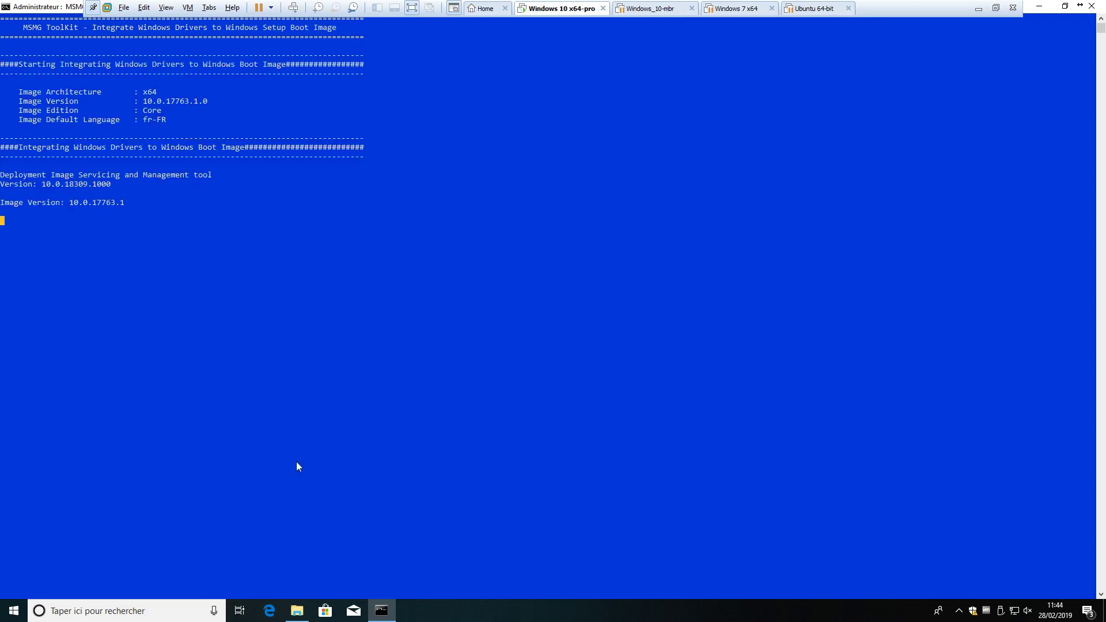
Place File Explorer beside the toolkit's output and compare the integration log with the driver files in the x64 folder.
click(296, 611)
drag(431, 93, 711, 59)
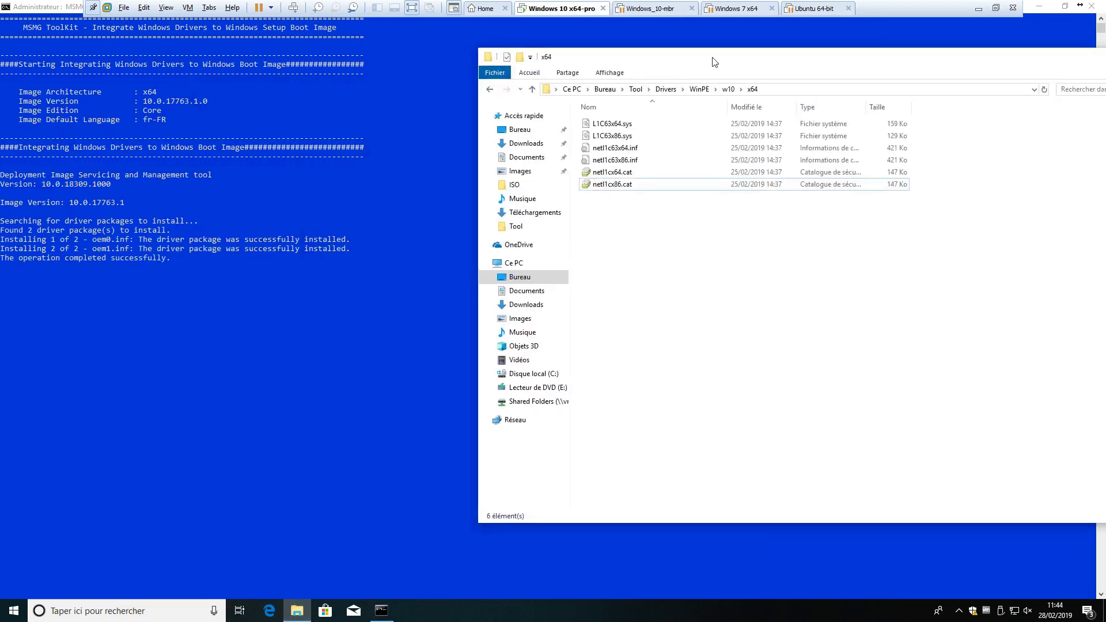
drag(700, 225, 562, 126)
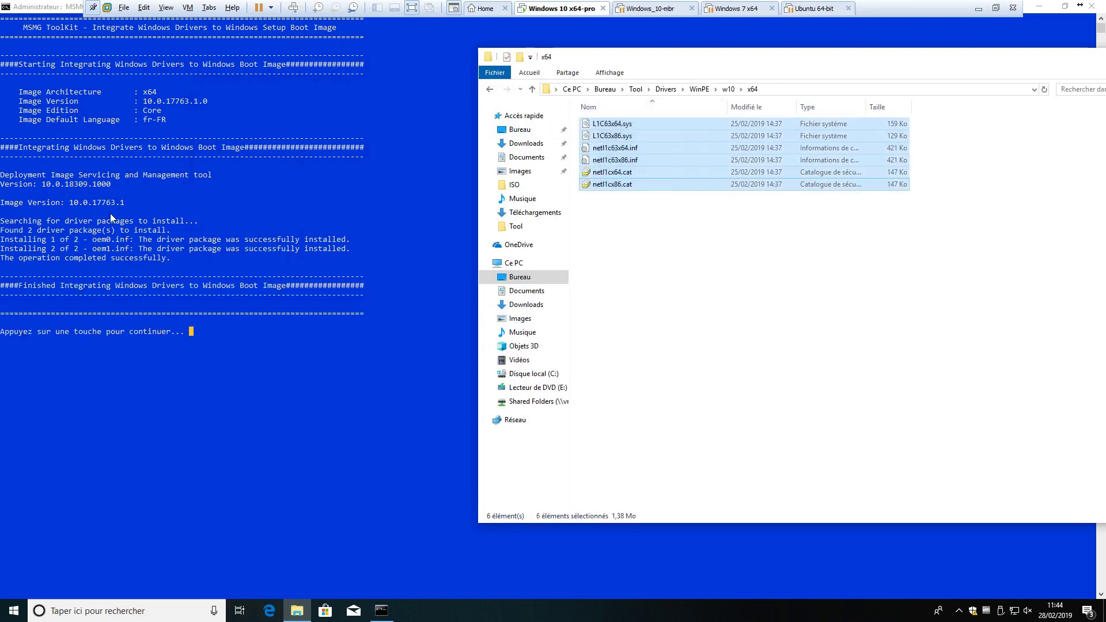
Continue past the driver integration report in the toolkit and reopen the Integrate menu.
click(202, 230)
key(Return)
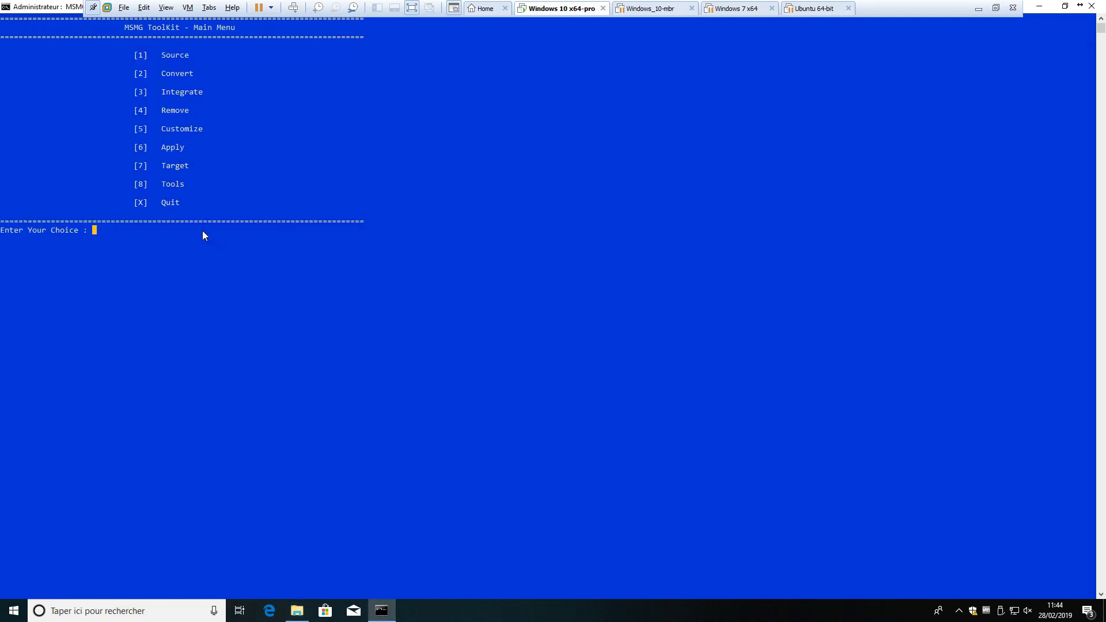
text(3)
key(Return)
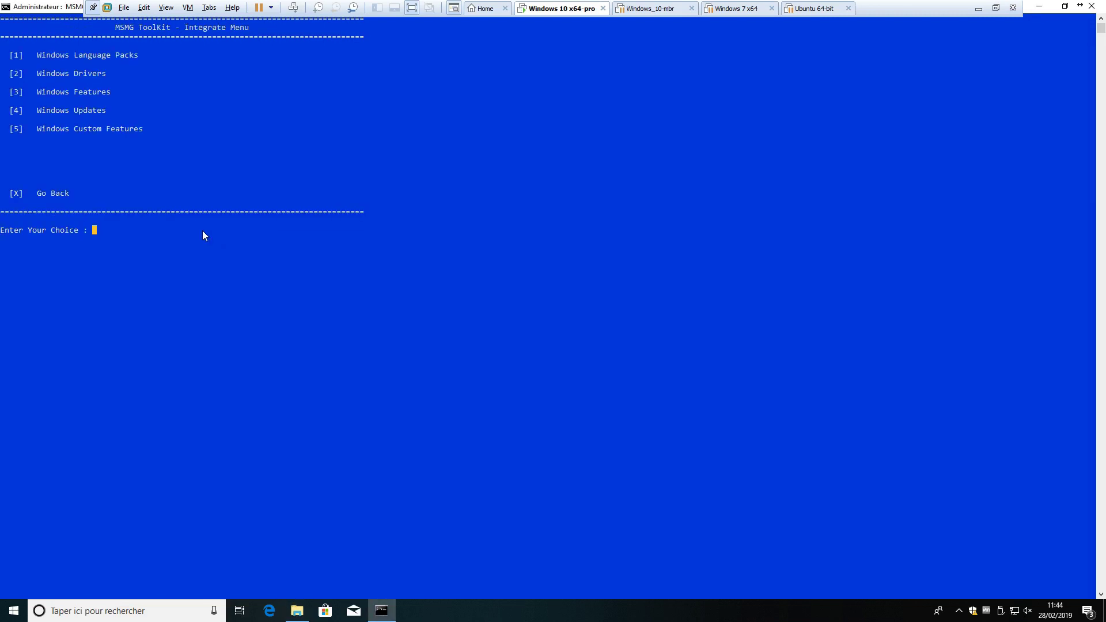
Examine the language pack location Tool\Packs\LangPacks\w10\x86 in File Explorer and return to the Tool folder.
click(296, 610)
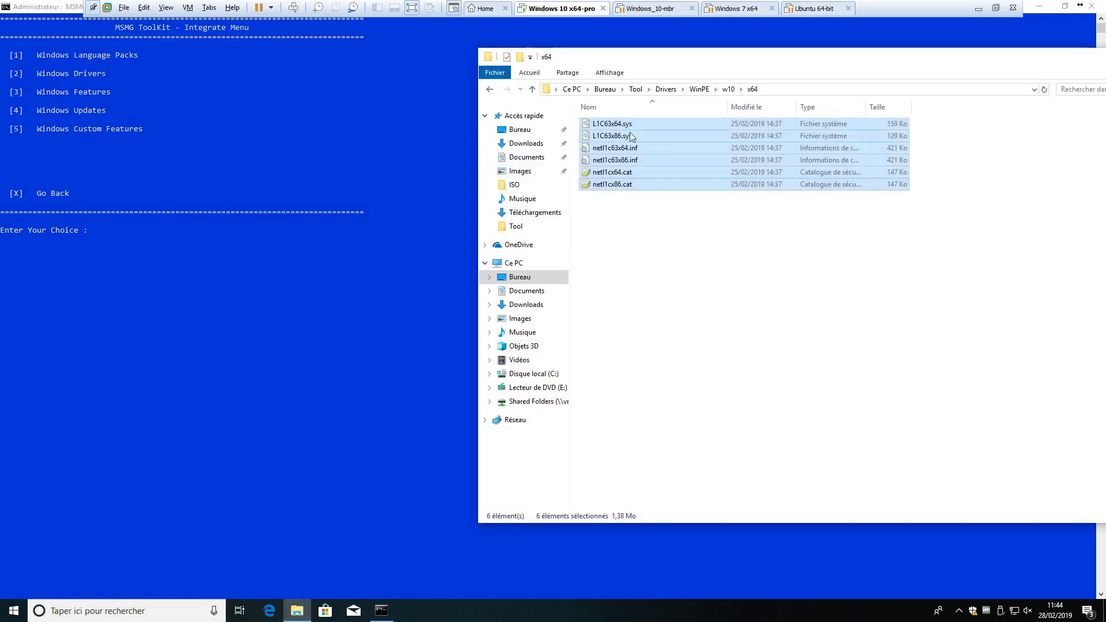
click(666, 90)
click(637, 90)
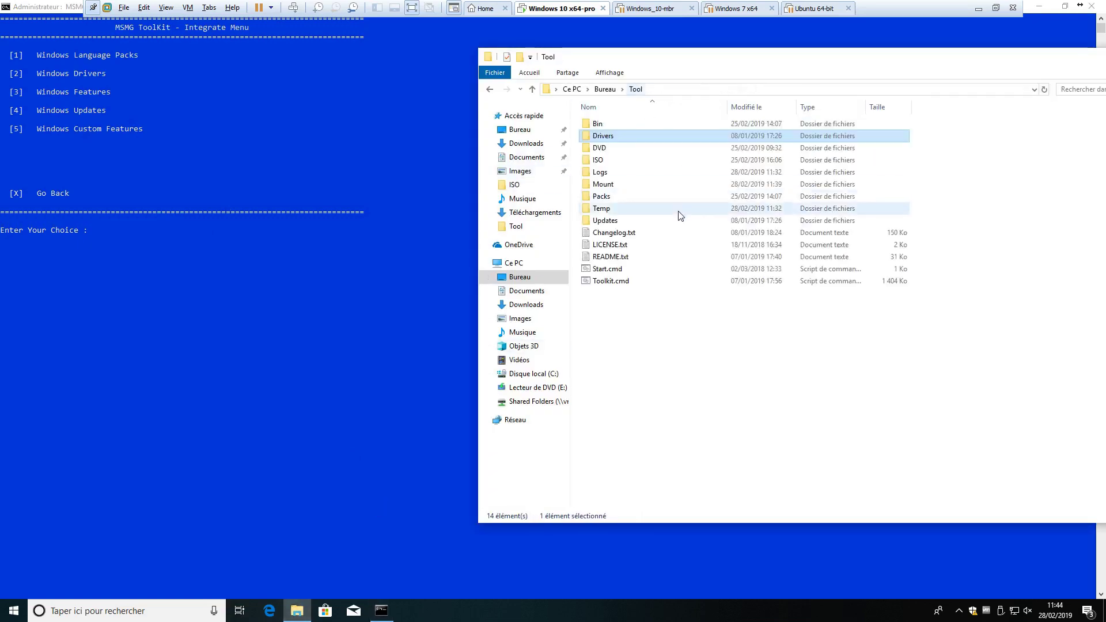
double_click(643, 198)
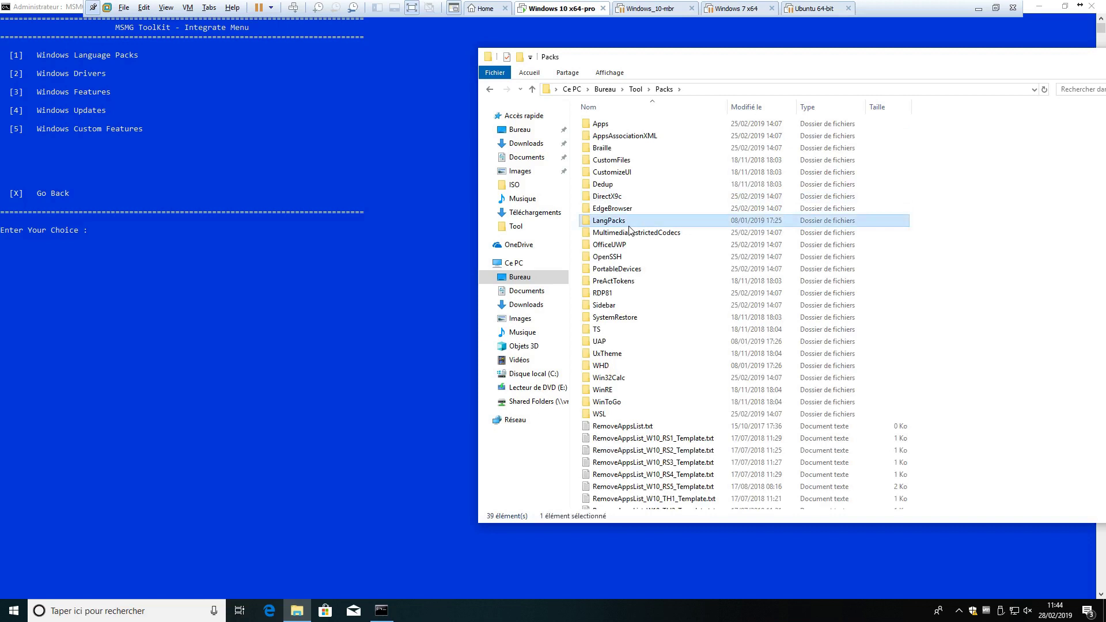
double_click(633, 222)
double_click(604, 137)
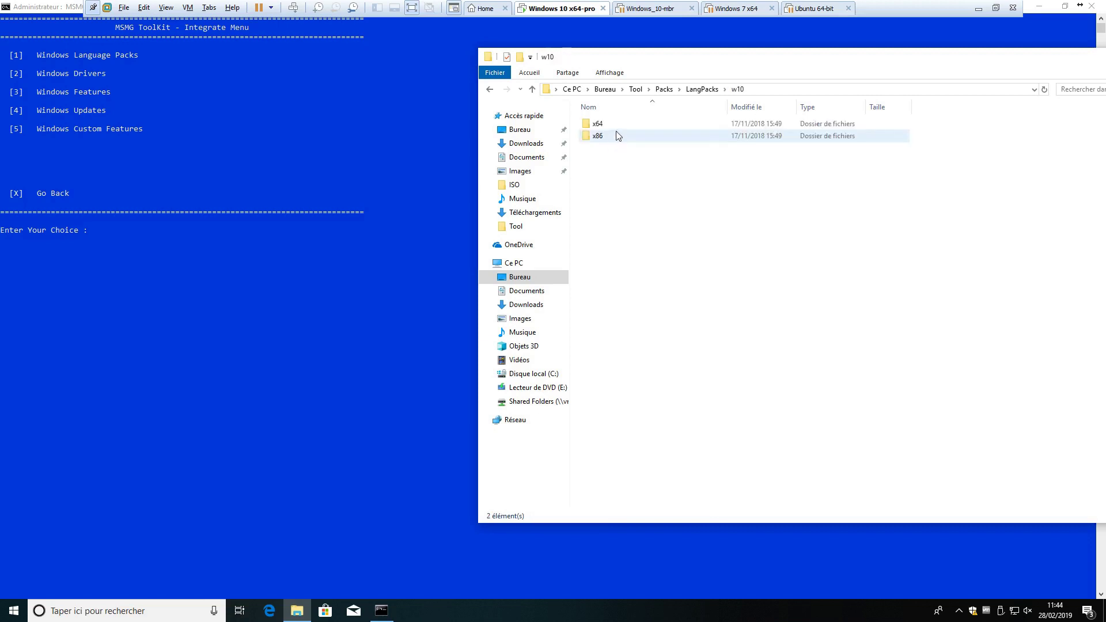
double_click(615, 137)
click(490, 90)
click(490, 90)
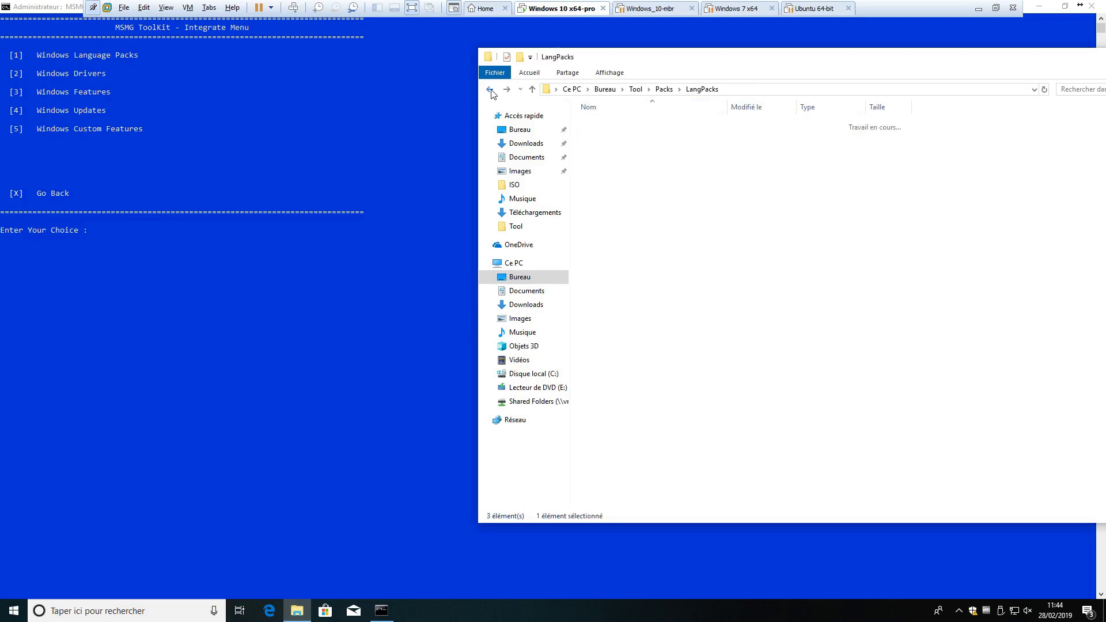
click(490, 89)
click(491, 90)
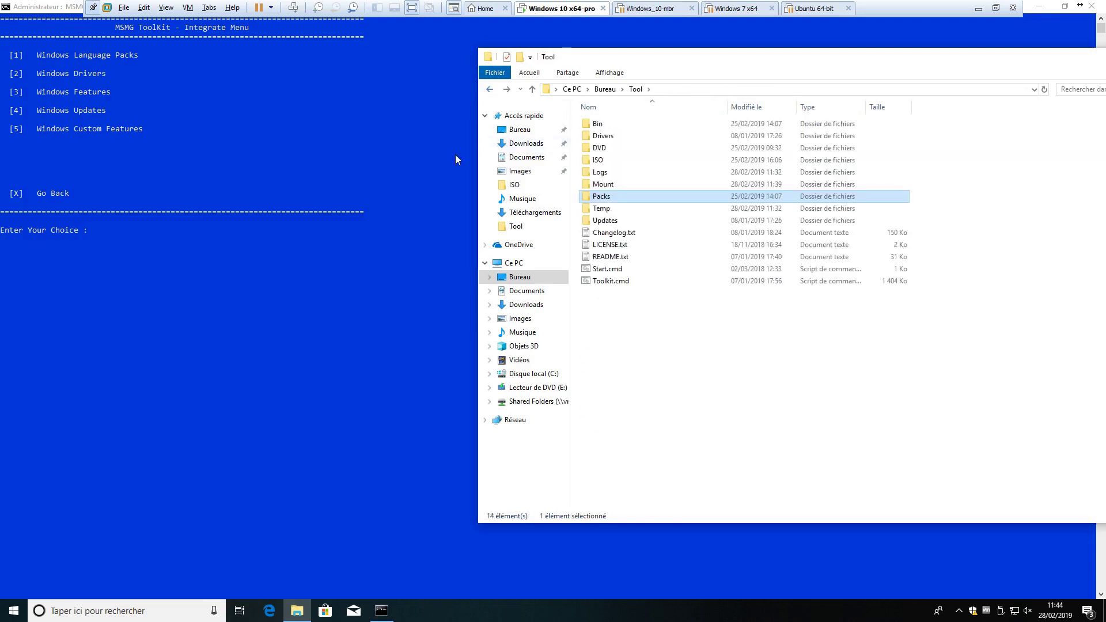
Leave the toolkit's Integrate menu and open Remove Windows Components from the Remove menu.
click(217, 197)
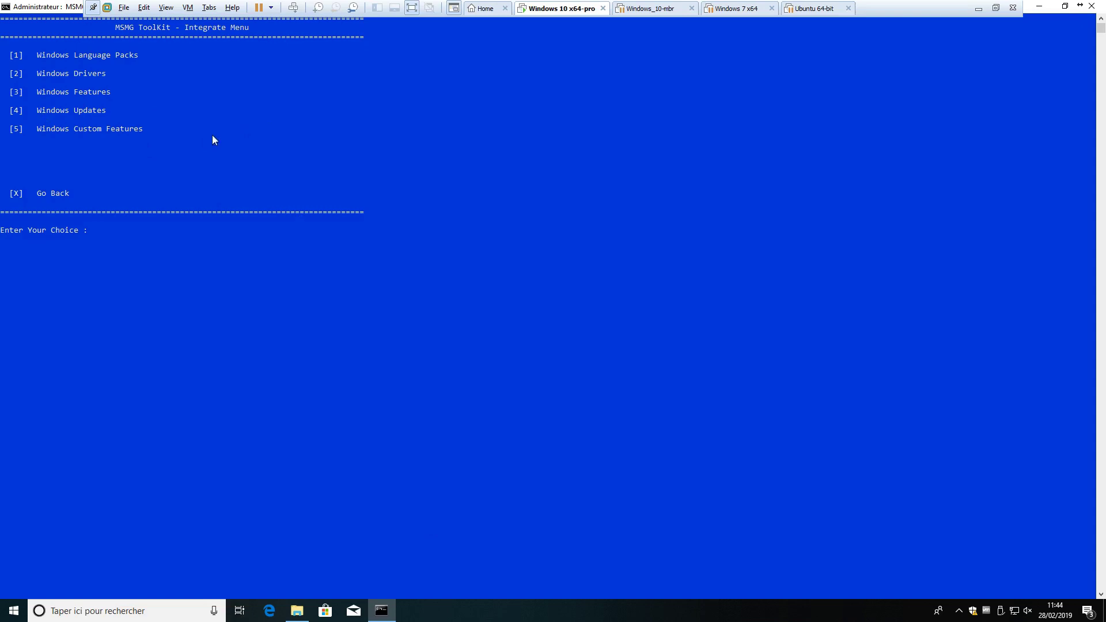
text(x)
key(Return)
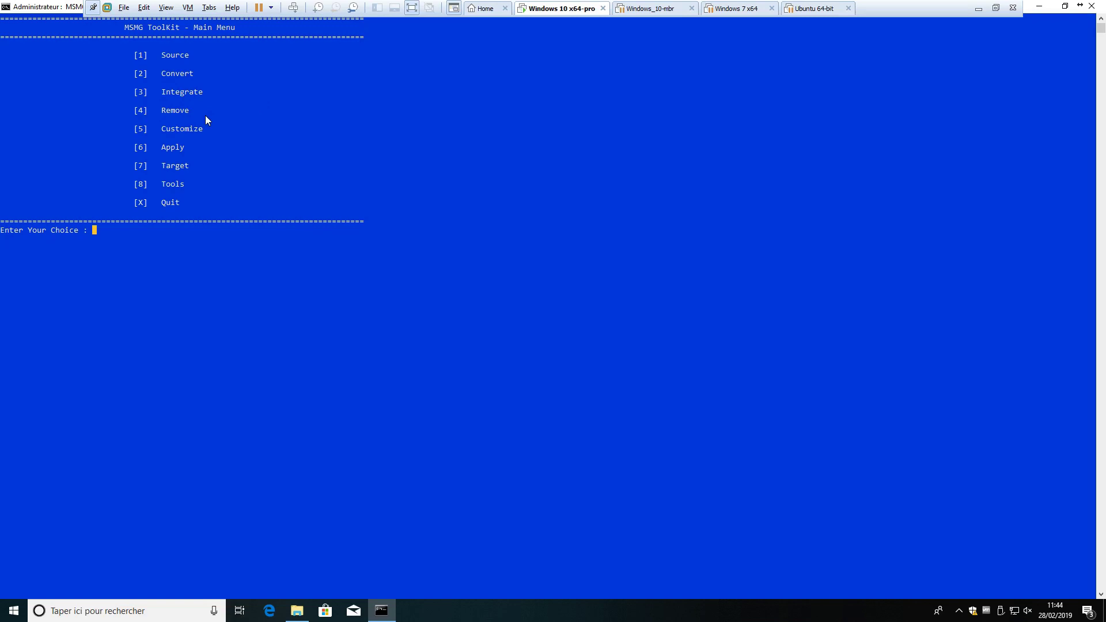
text(4)
key(Return)
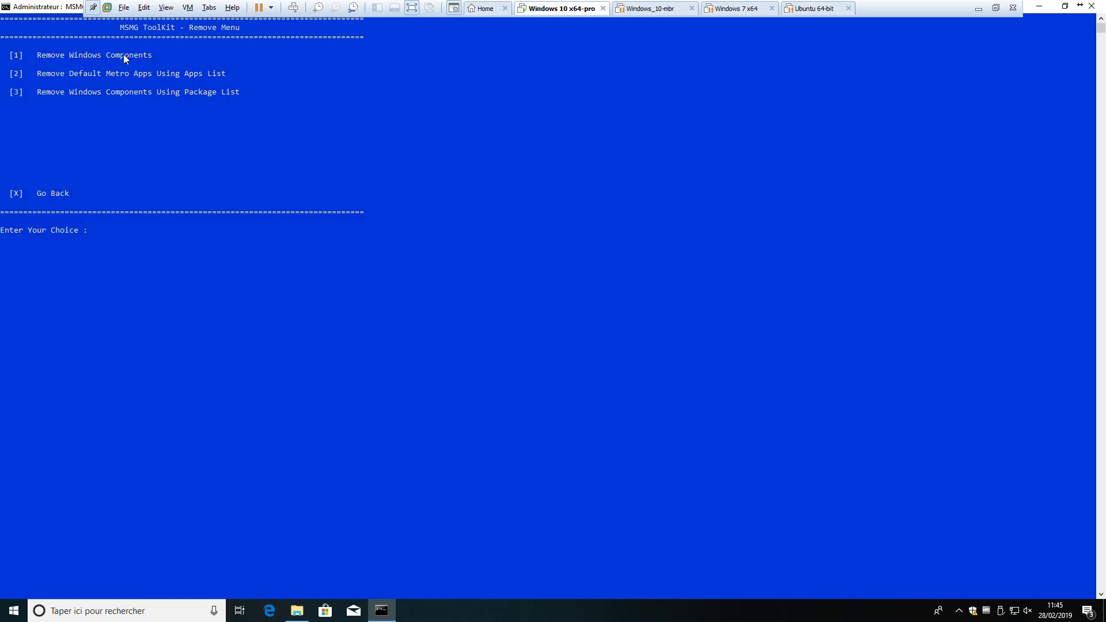
text(1)
key(Return)
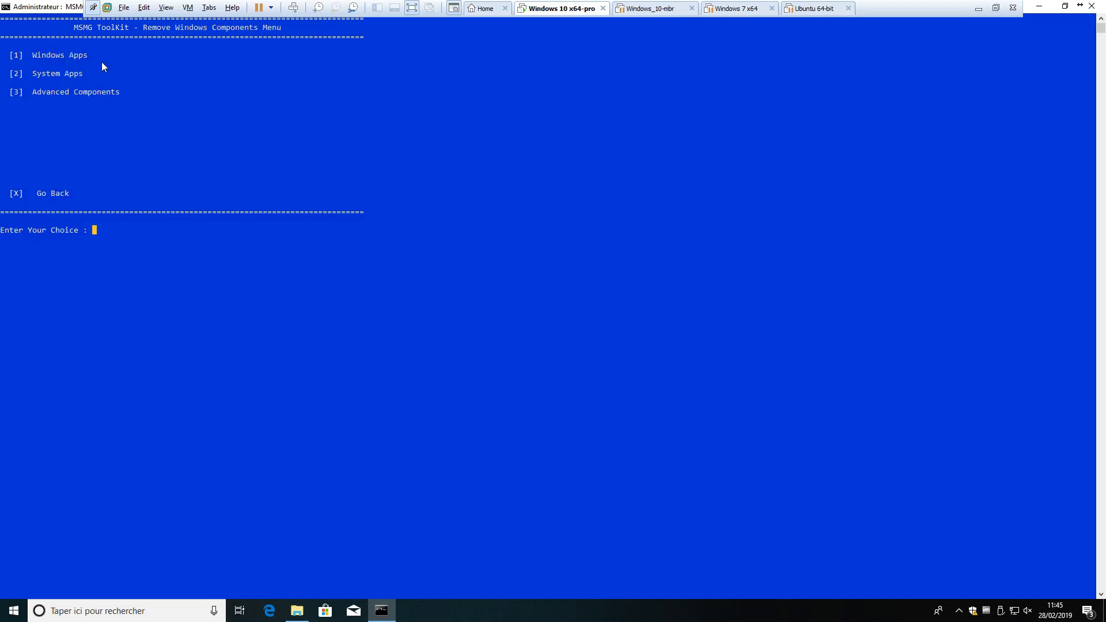
Locate the WindowsApps folder under C:\Programmes in File Explorer, try to open it and decline the permanent access request.
click(296, 611)
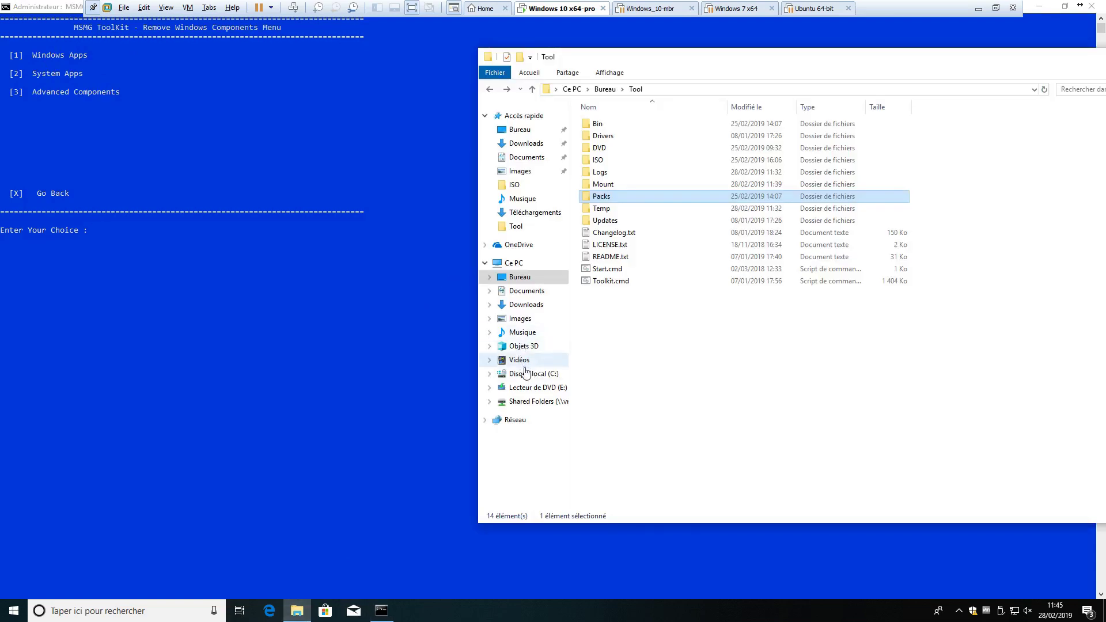
click(534, 373)
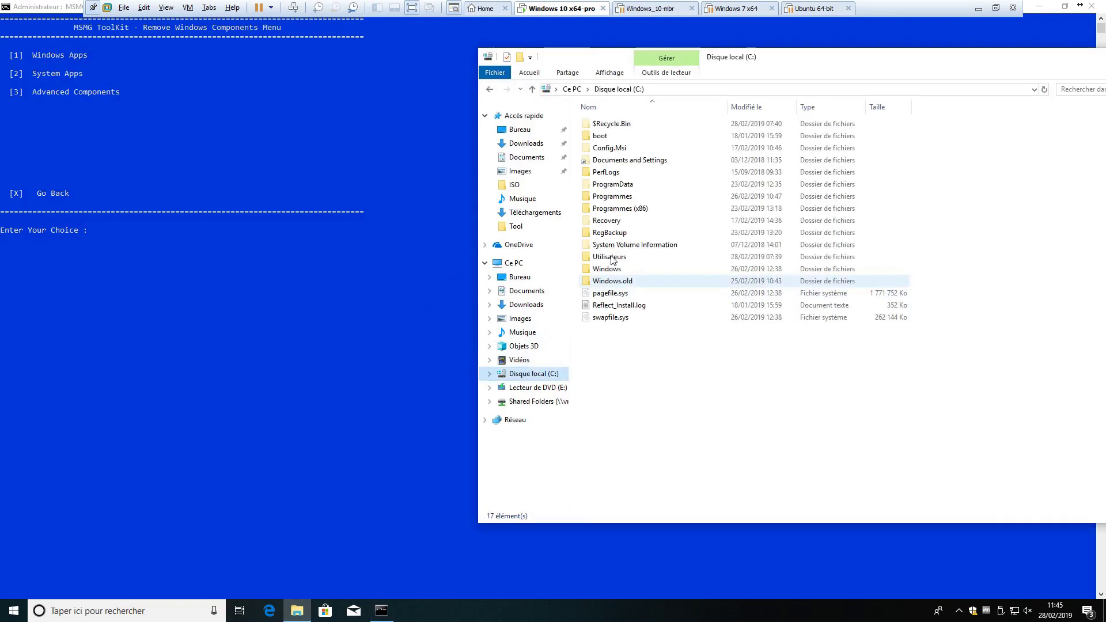
double_click(627, 187)
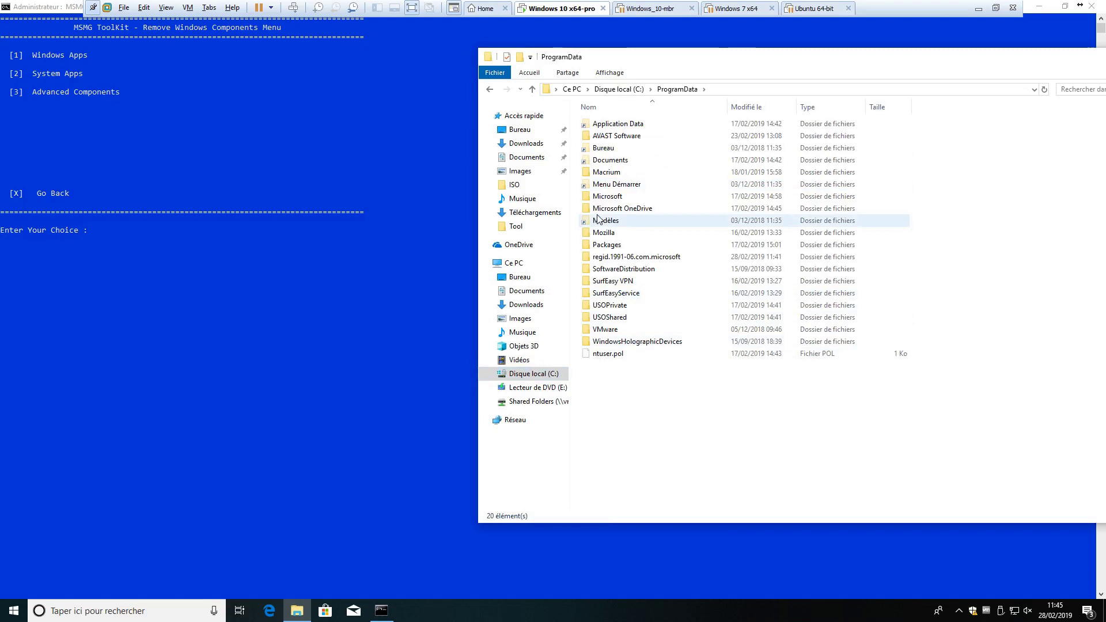
key(BackSpace)
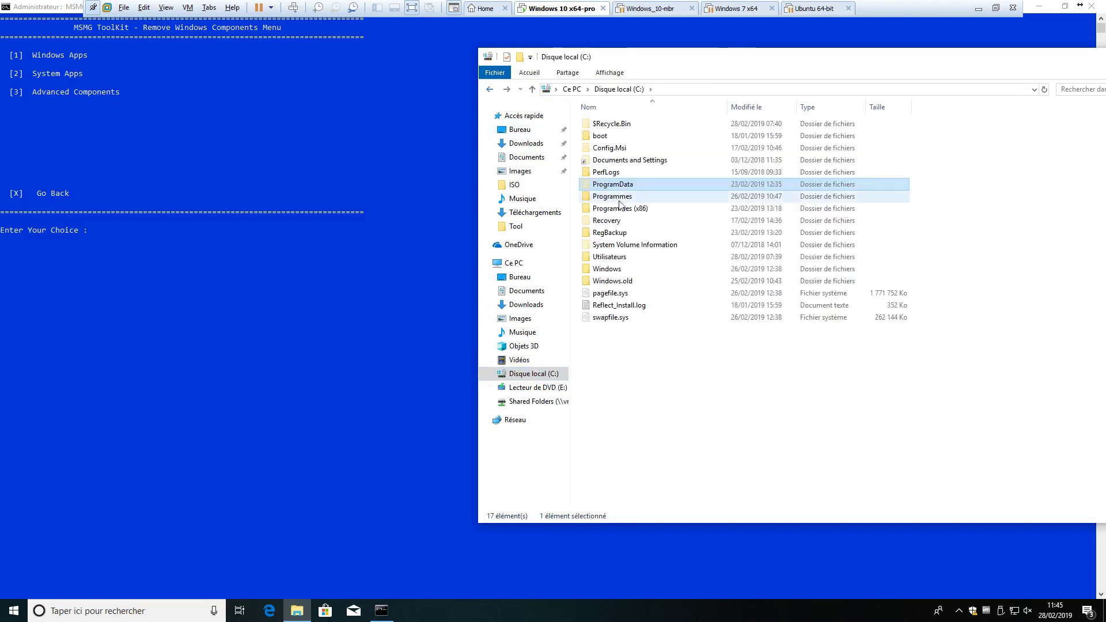
double_click(625, 197)
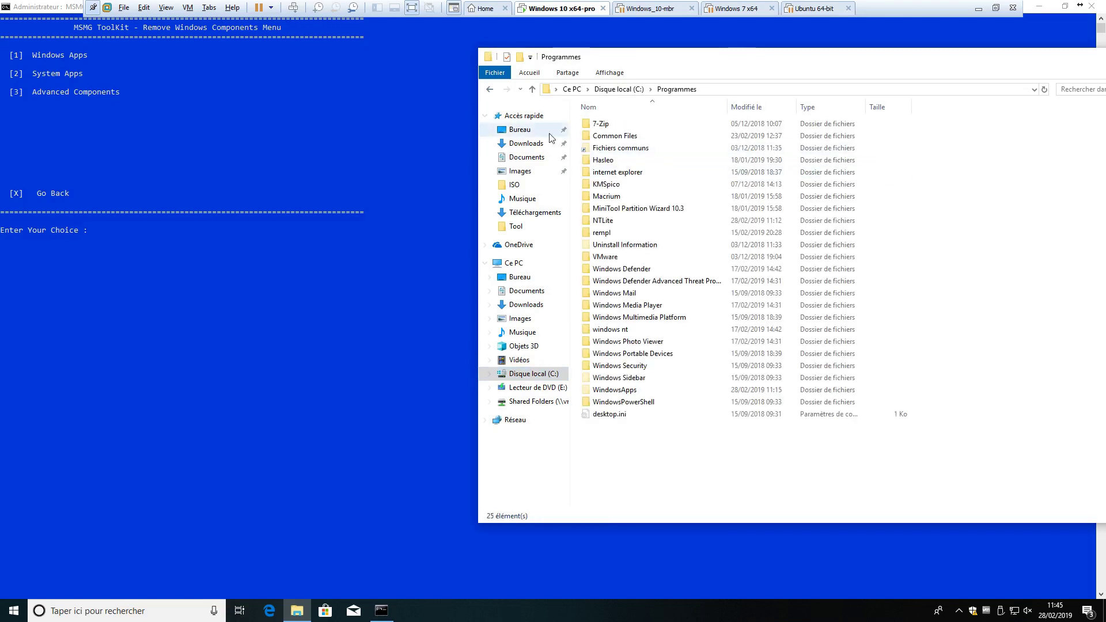
double_click(633, 390)
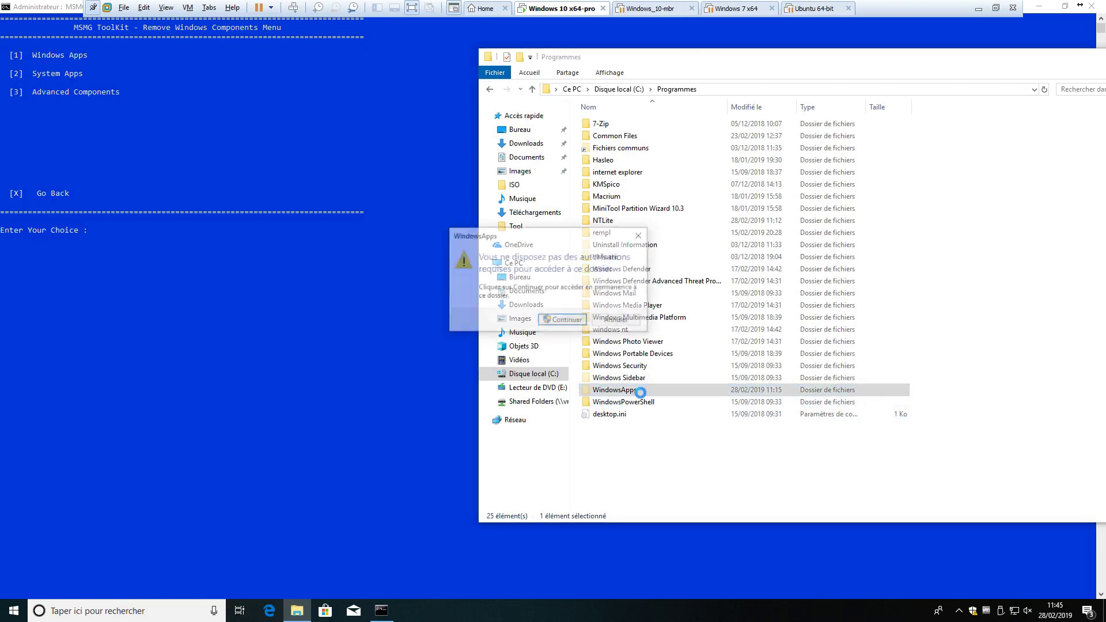
click(621, 322)
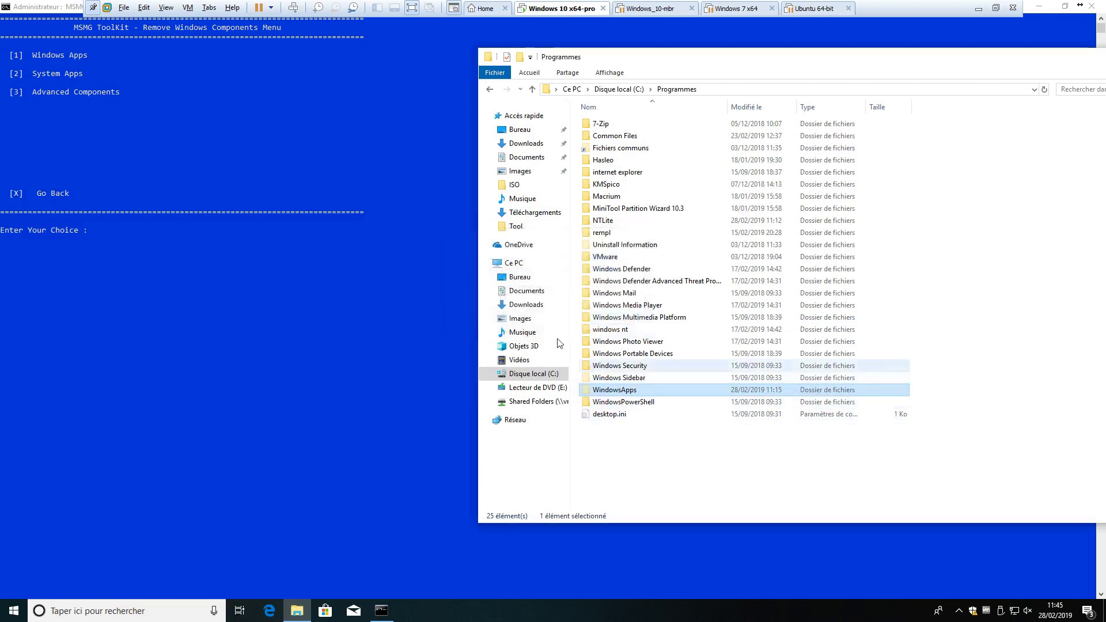
Return to the toolkit, review the list of removable Windows Apps and go back to the Remove Windows Components menu.
click(292, 148)
text(1)
key(Return)
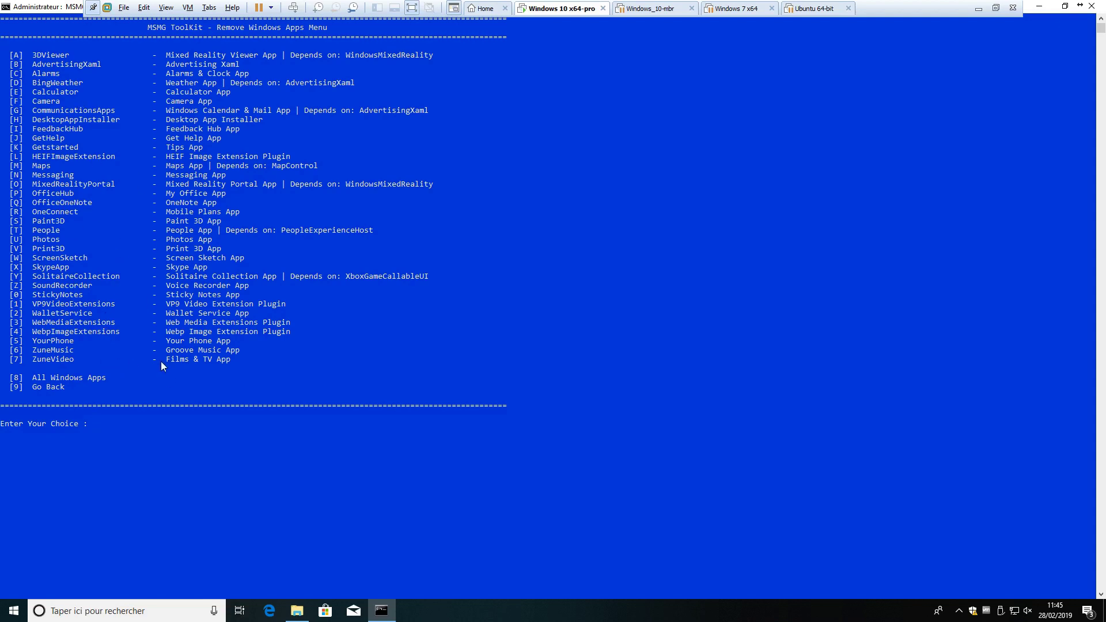
text(9)
key(Return)
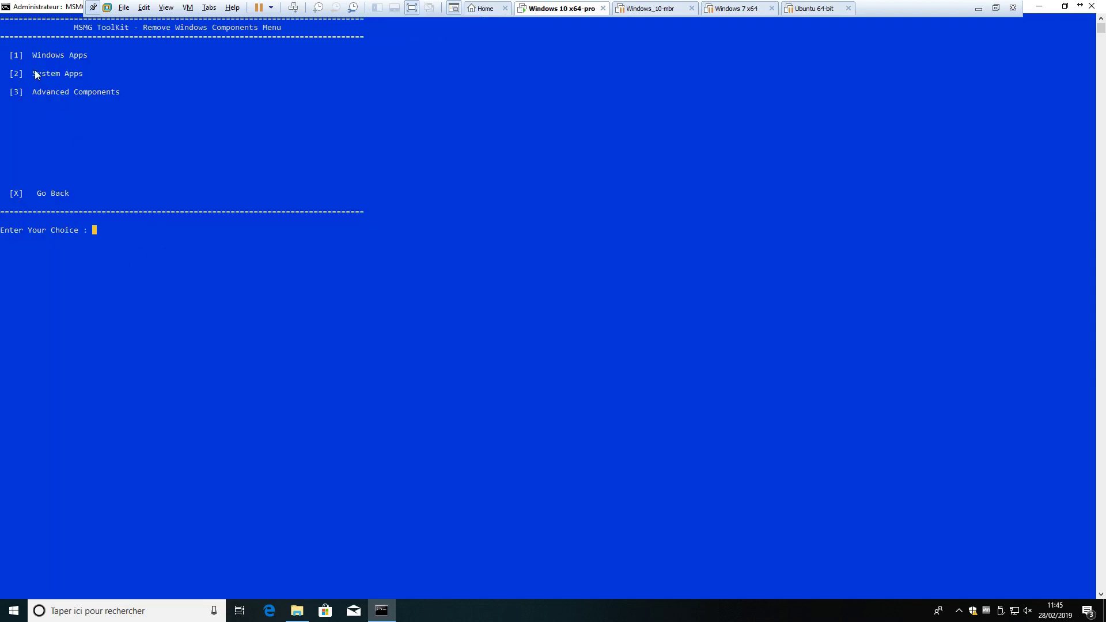
Review the toolkit's list of removable System Apps and go back without removing any.
text(2)
key(Return)
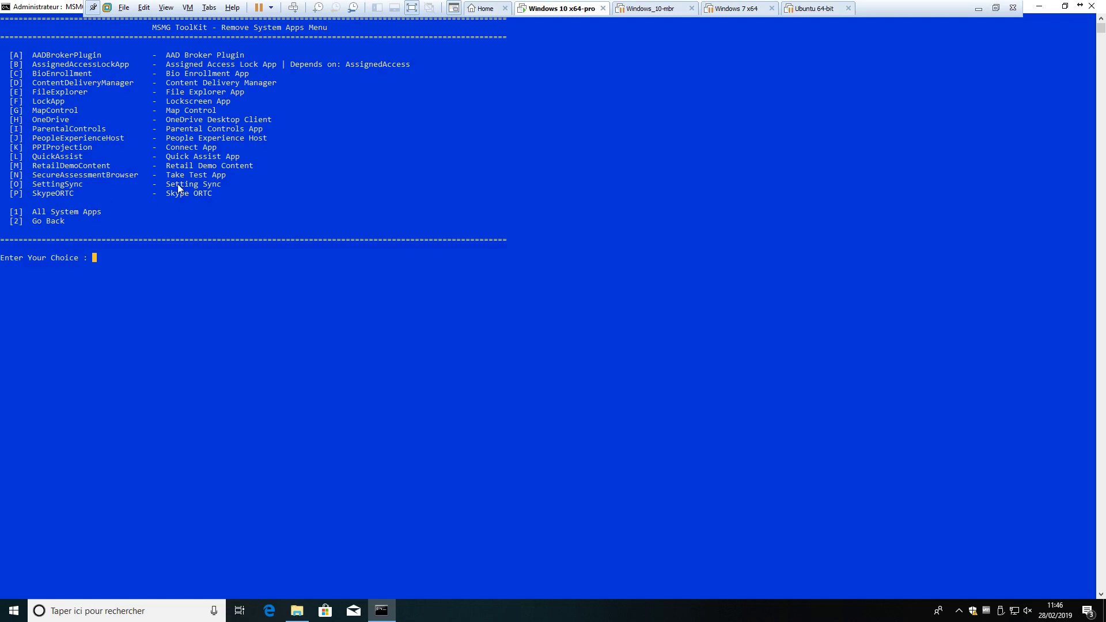
text(2)
key(Return)
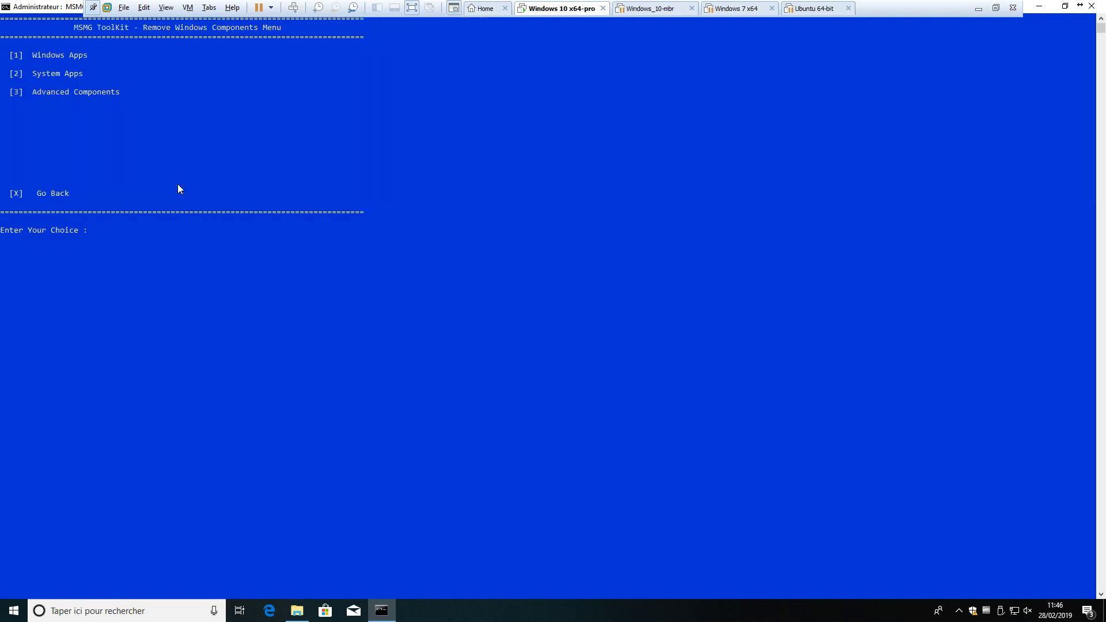
Review the list of removable Advanced Components and go back to the toolkit's Remove menu.
text(3)
key(Return)
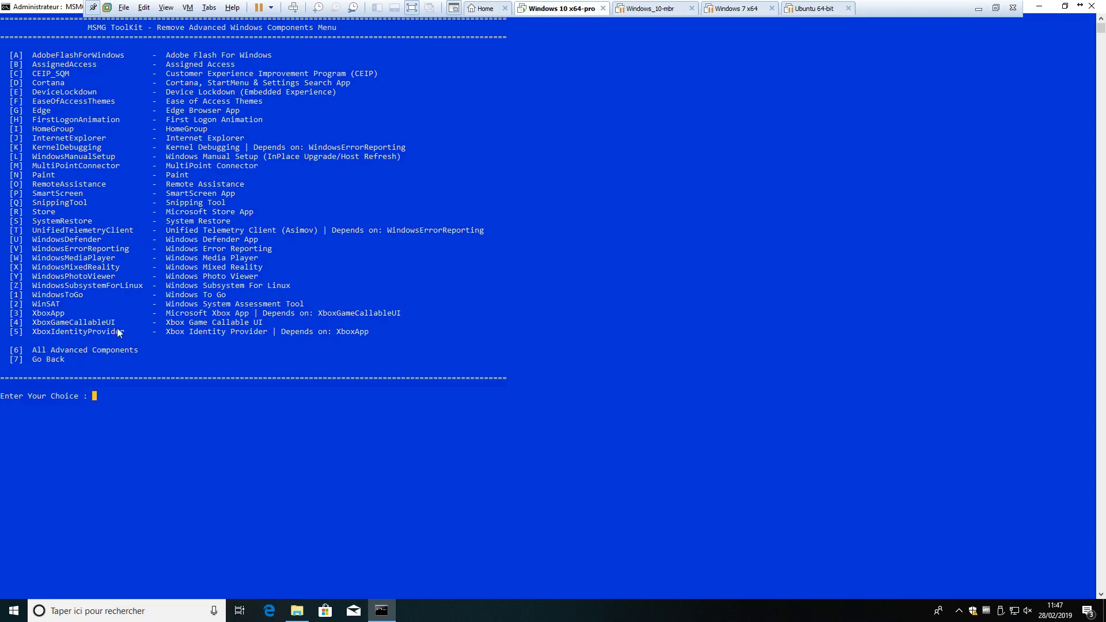
key(Return)
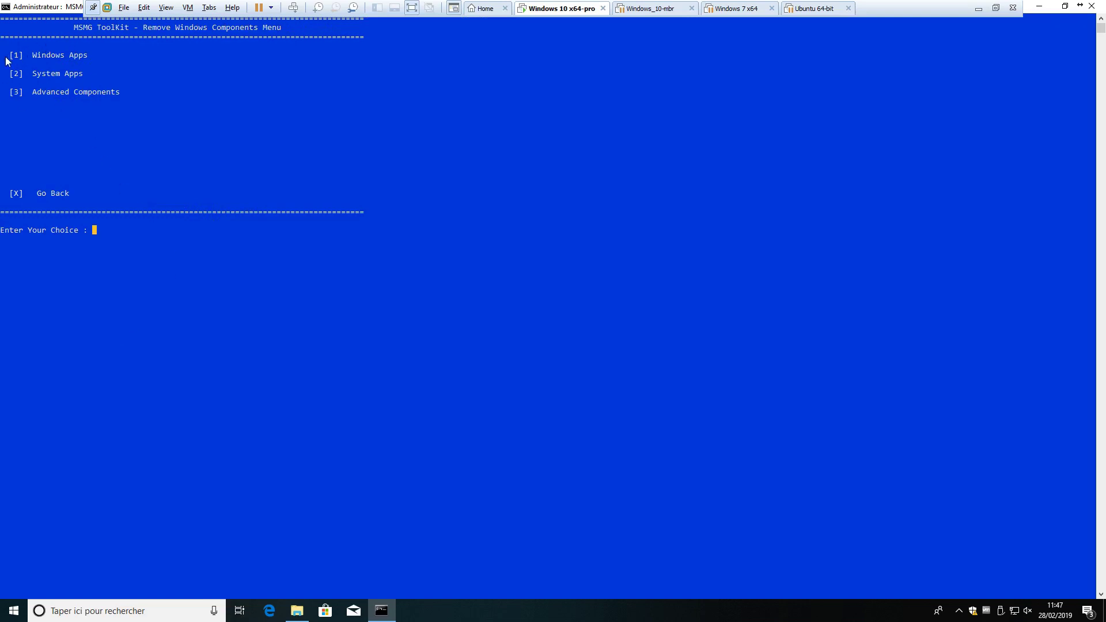
text(x)
key(Return)
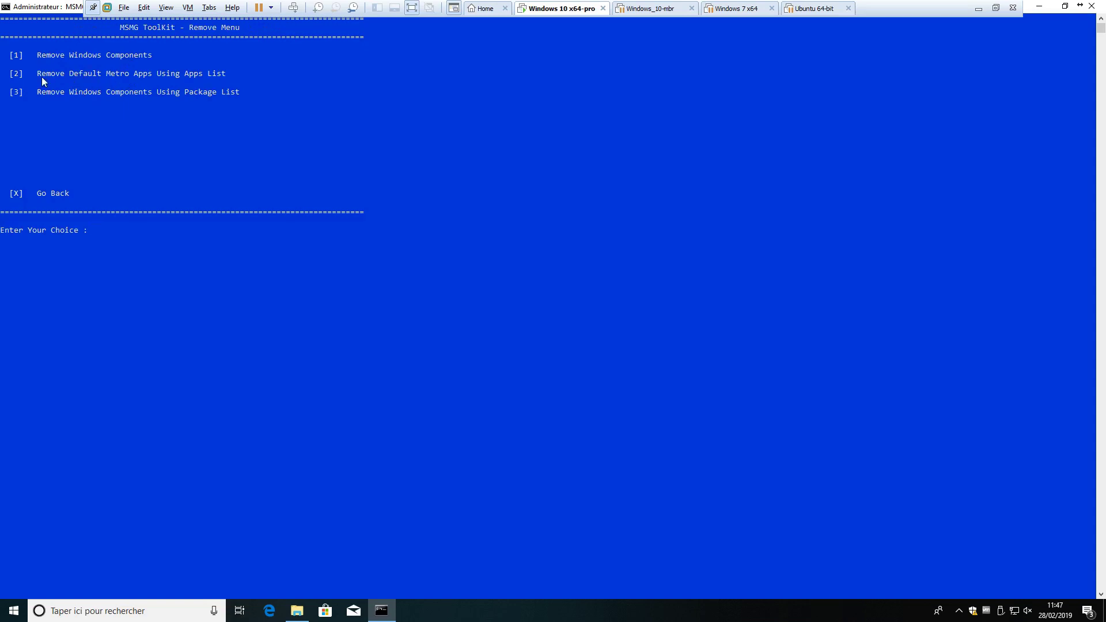
Run Remove Default Metro Apps Using Apps List on the mounted image and continue past its report.
text(2)
key(Return)
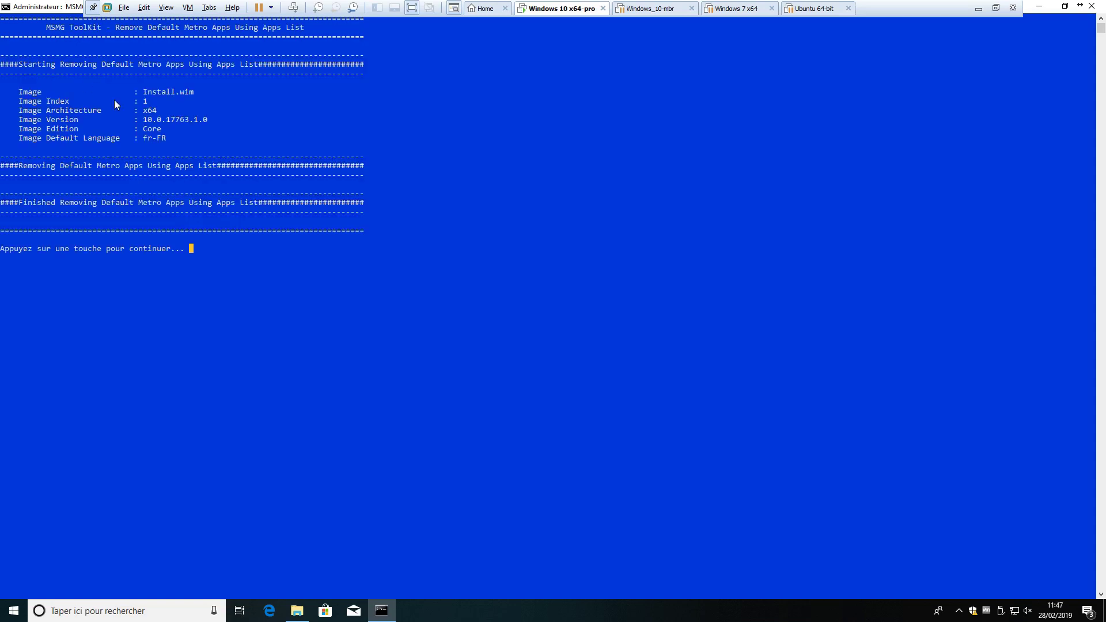
key(Return)
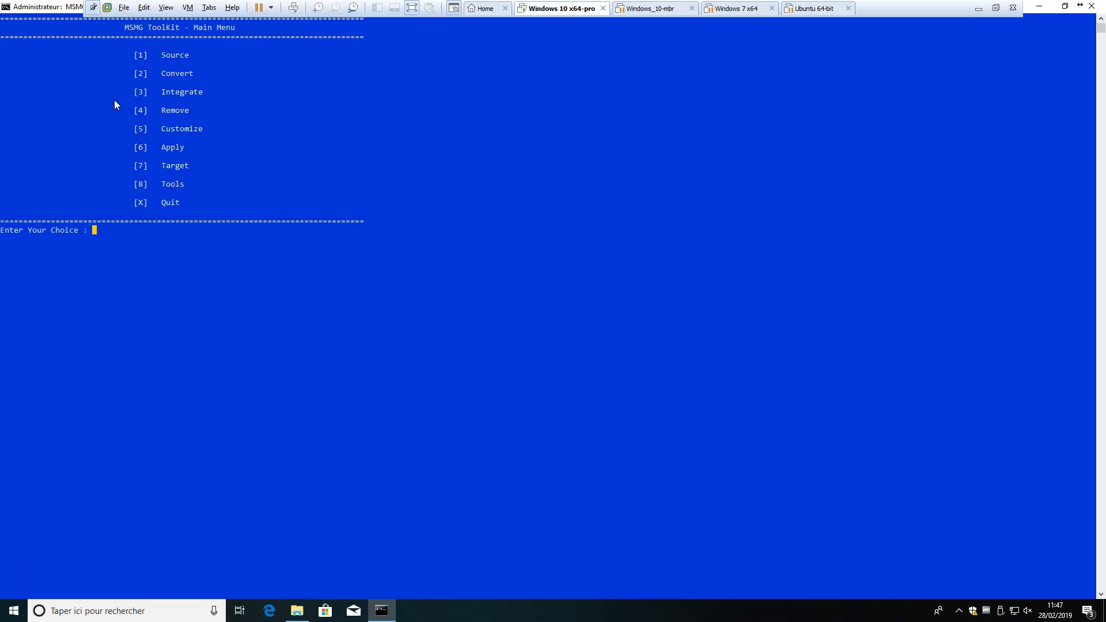
Read the warning for Remove Windows Components Using Package List and decline to continue.
text(4)
key(Return)
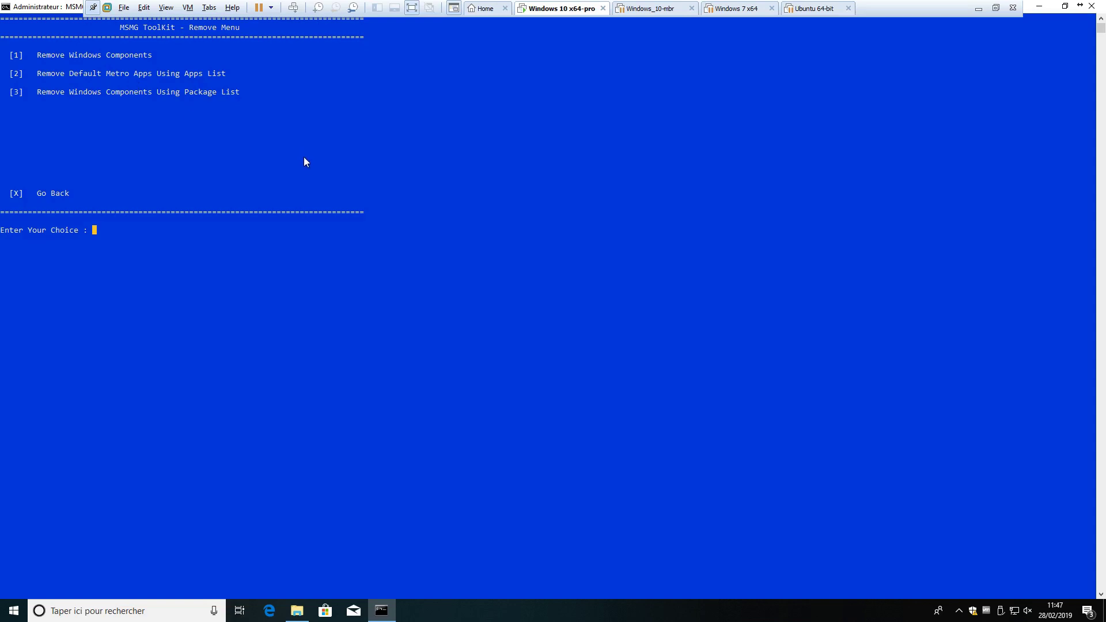
text(3)
key(Return)
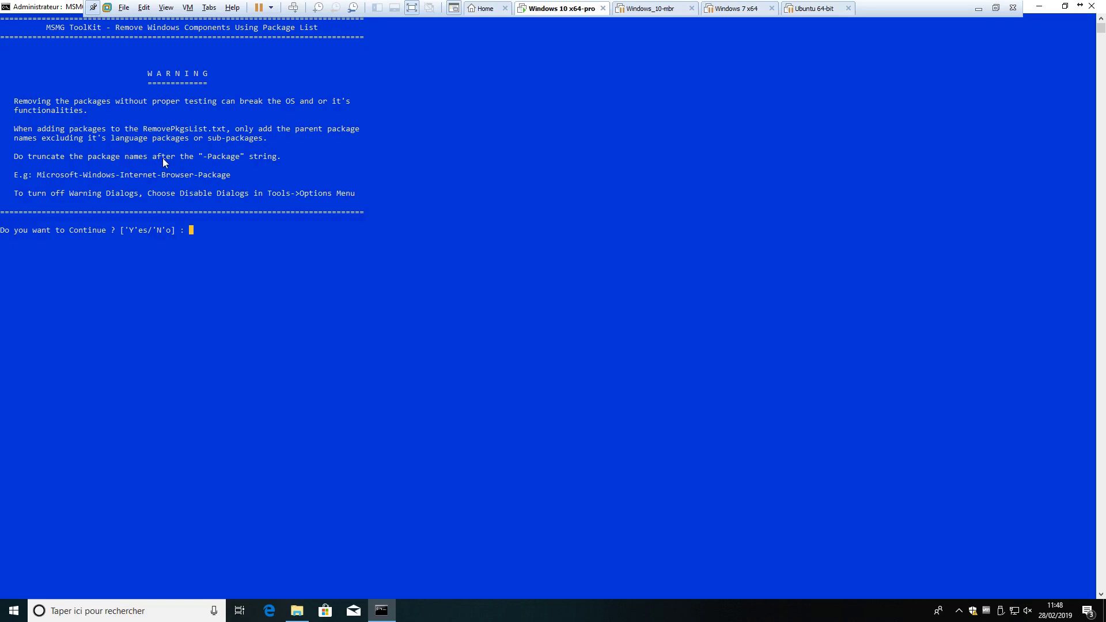
key(n)
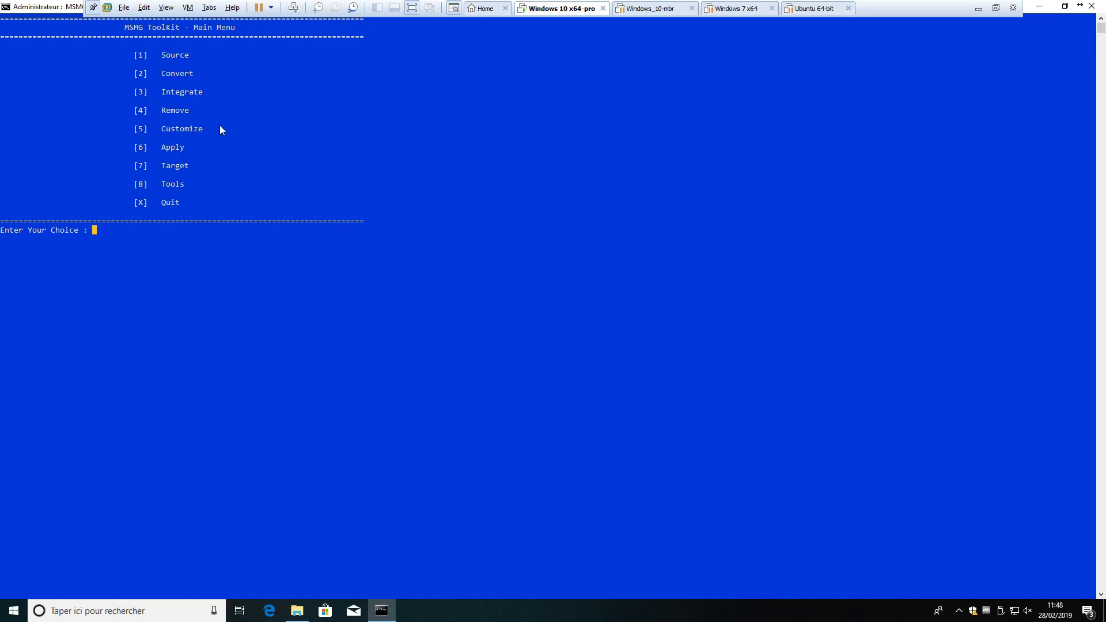
Apply the Force .NET Programs to Use Newest .NET Framework tweak to the image and continue past its report.
text(5)
key(Return)
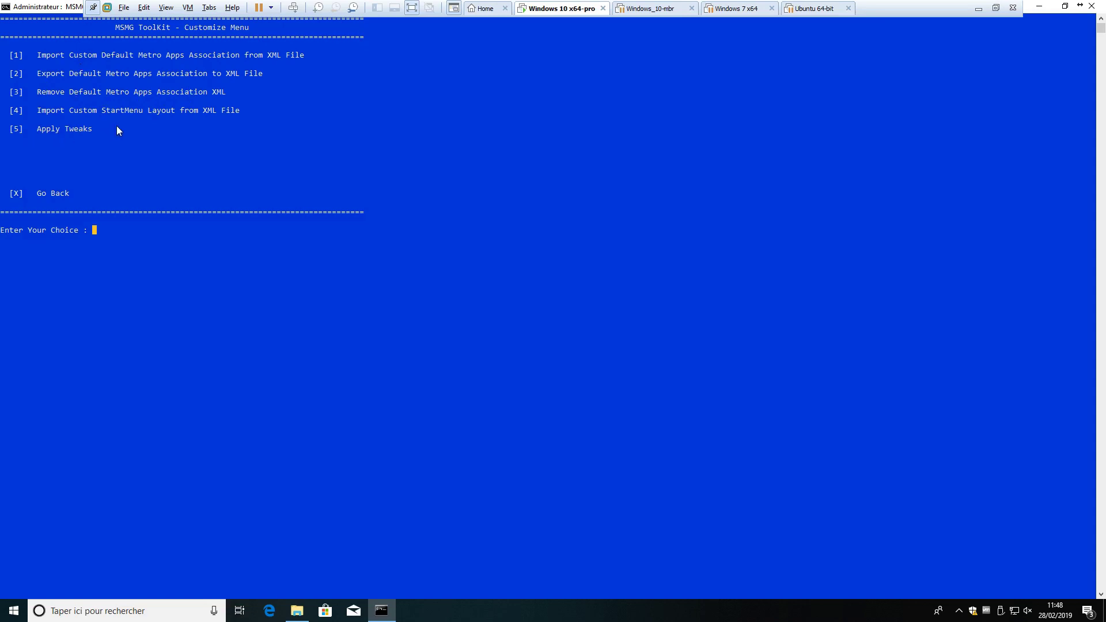
key(5)
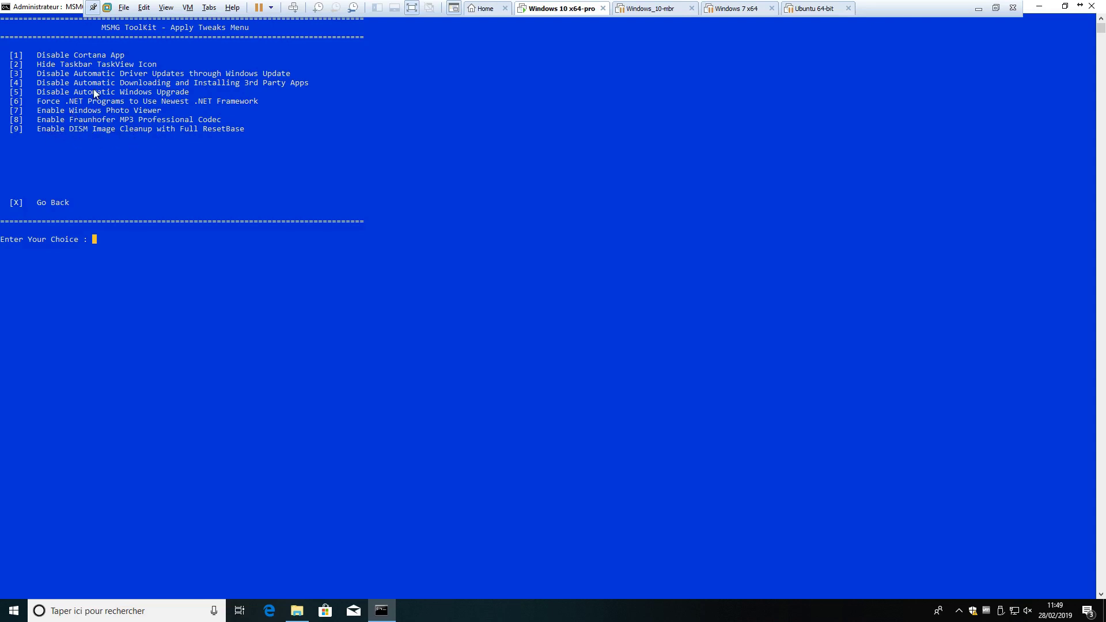
text(6)
key(Return)
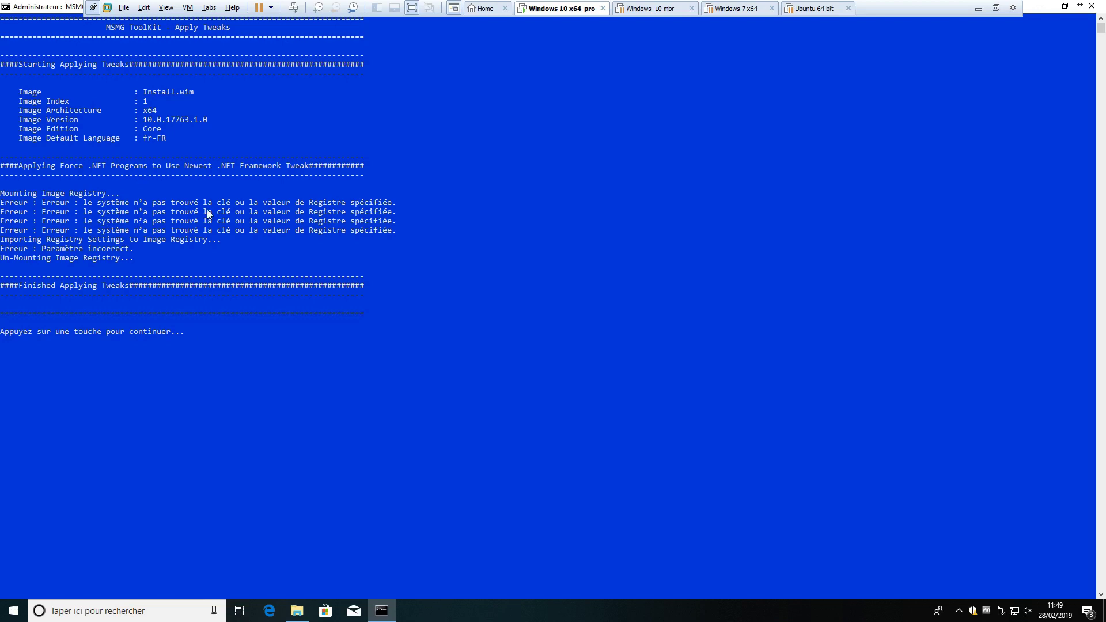
key(Return)
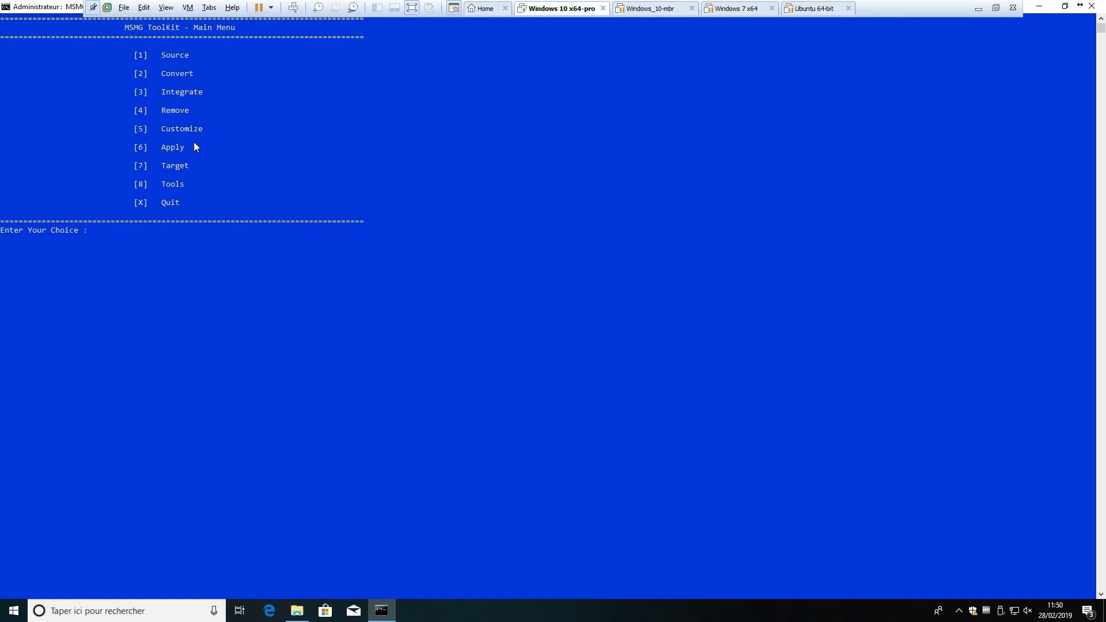
Apply and save the changes to the source images.
text(6)
key(Return)
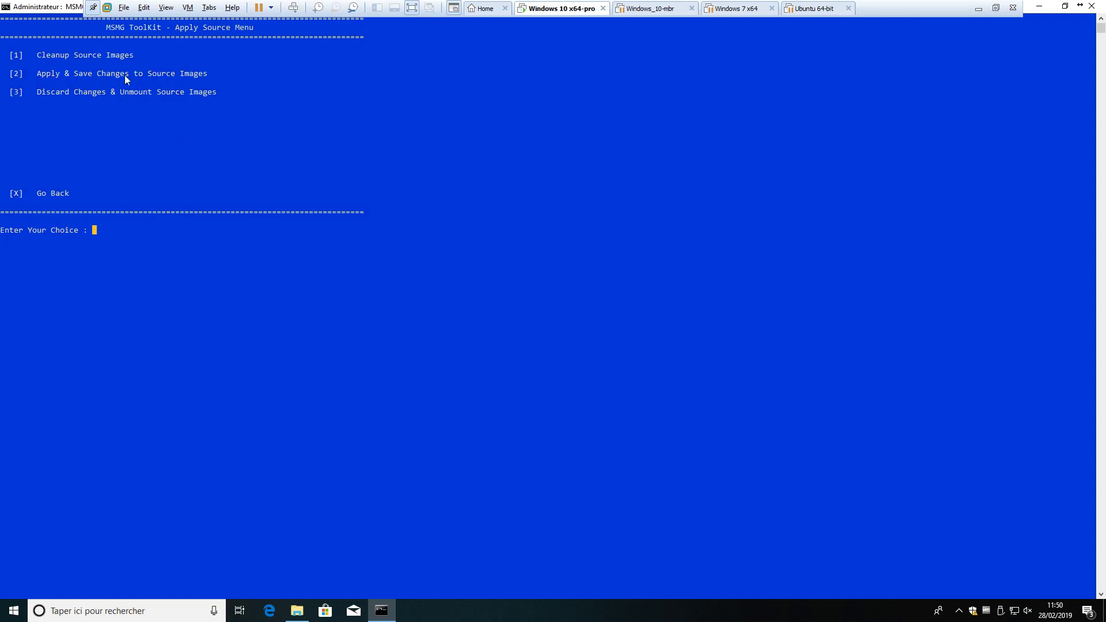
text(2)
key(Return)
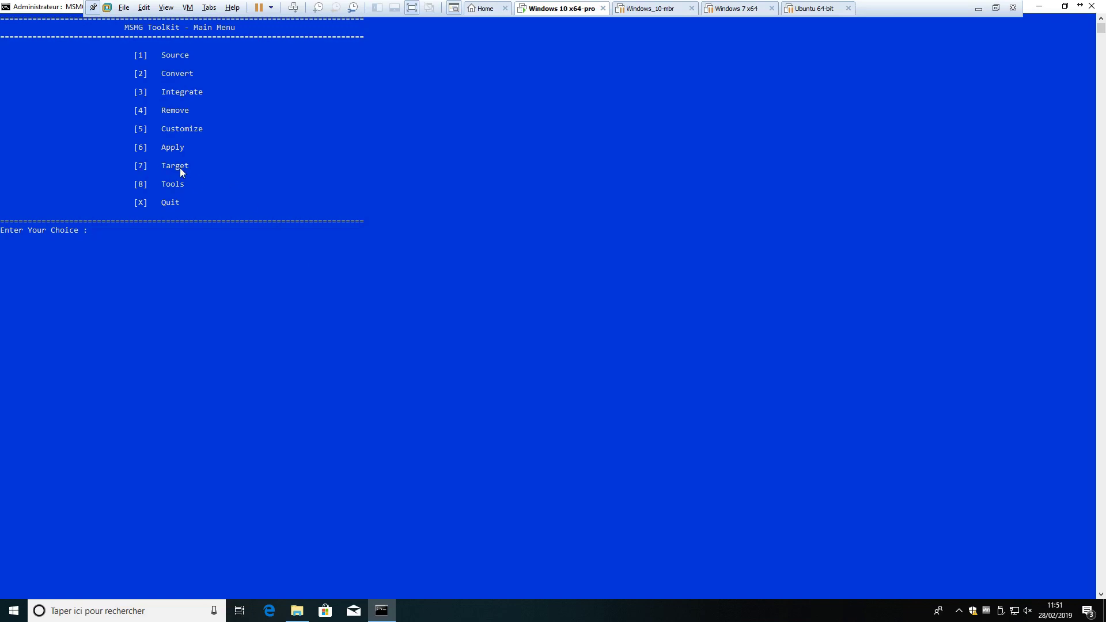
Build a DVD ISO image with the volume label Windows10 and the file name Windows10.
text(7)
key(Return)
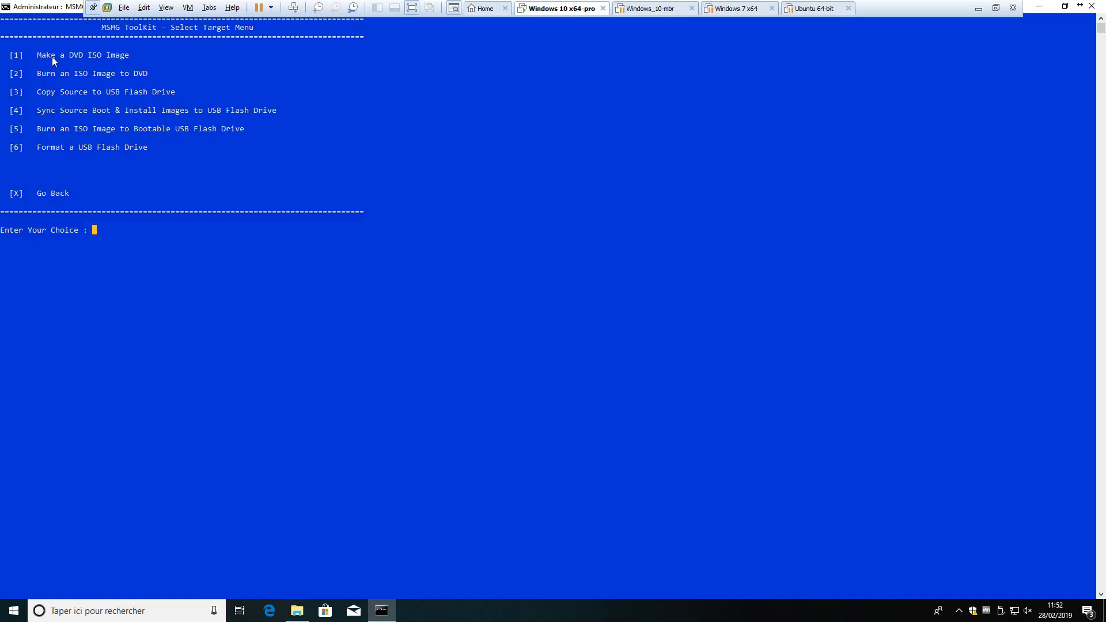
text(1)
key(Return)
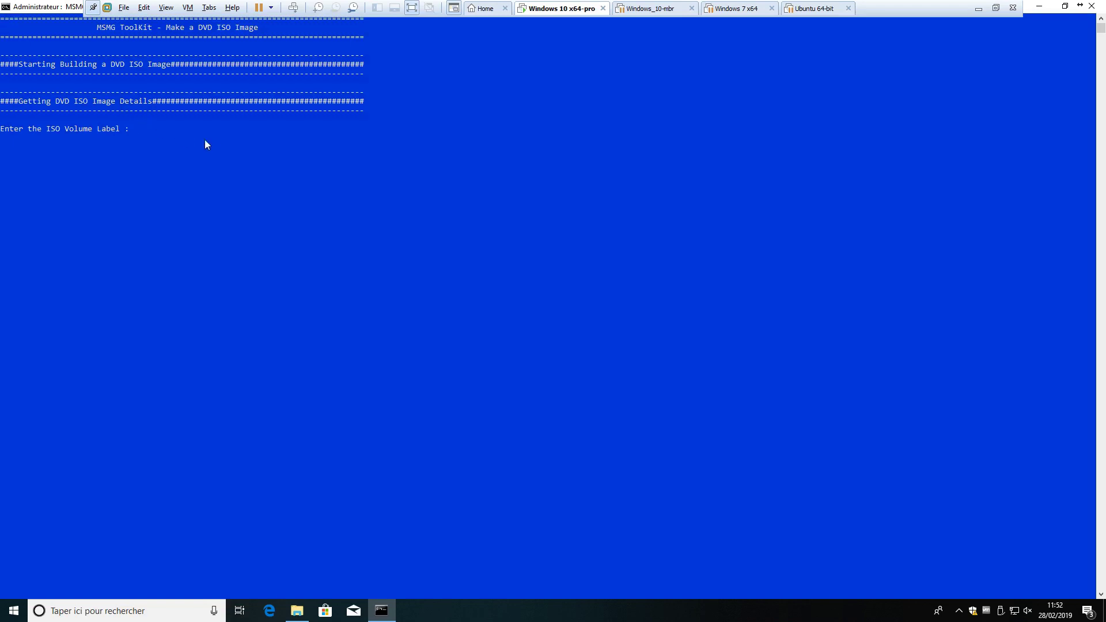
text(Windows10)
key(Return)
text(Windows1)
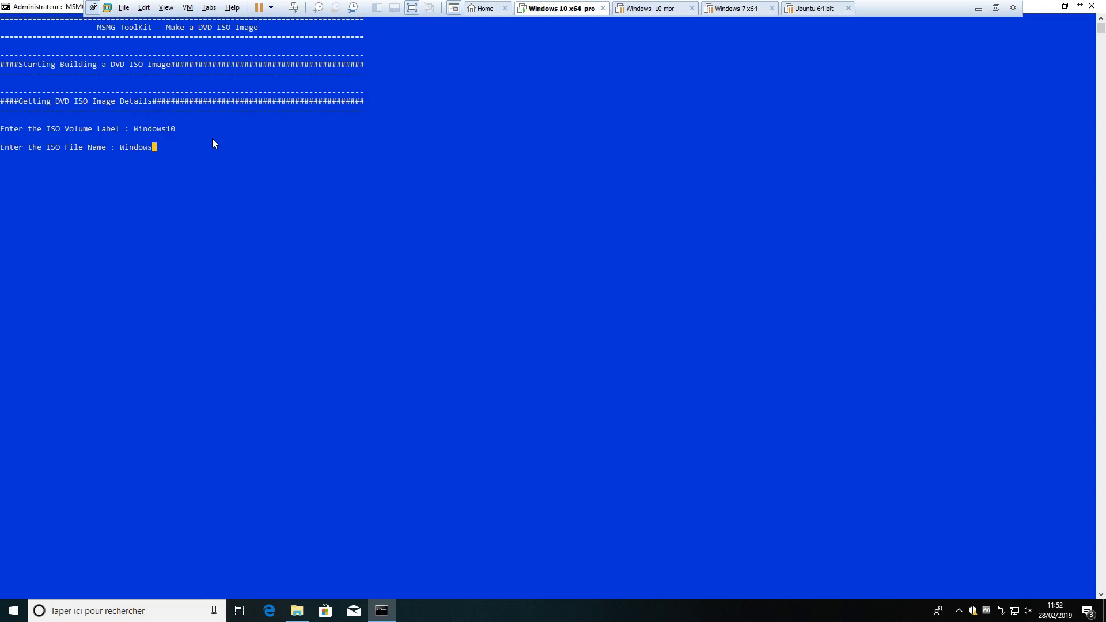
text(0)
key(Return)
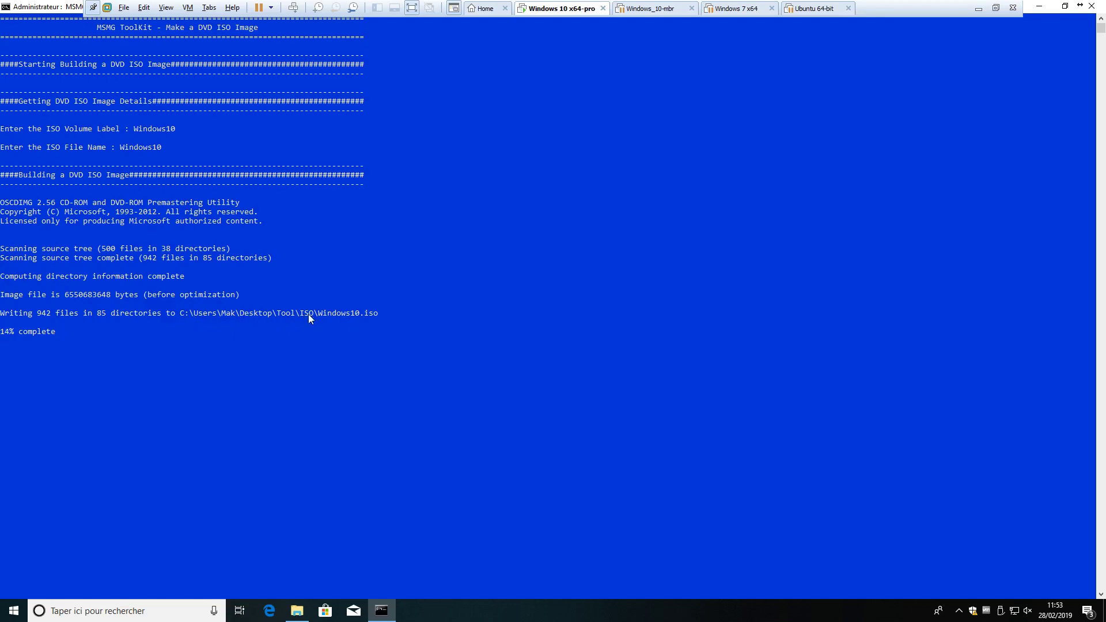
Check the Windows10.iso file in the desktop's Tool\ISO folder in File Explorer during and after the build.
click(297, 611)
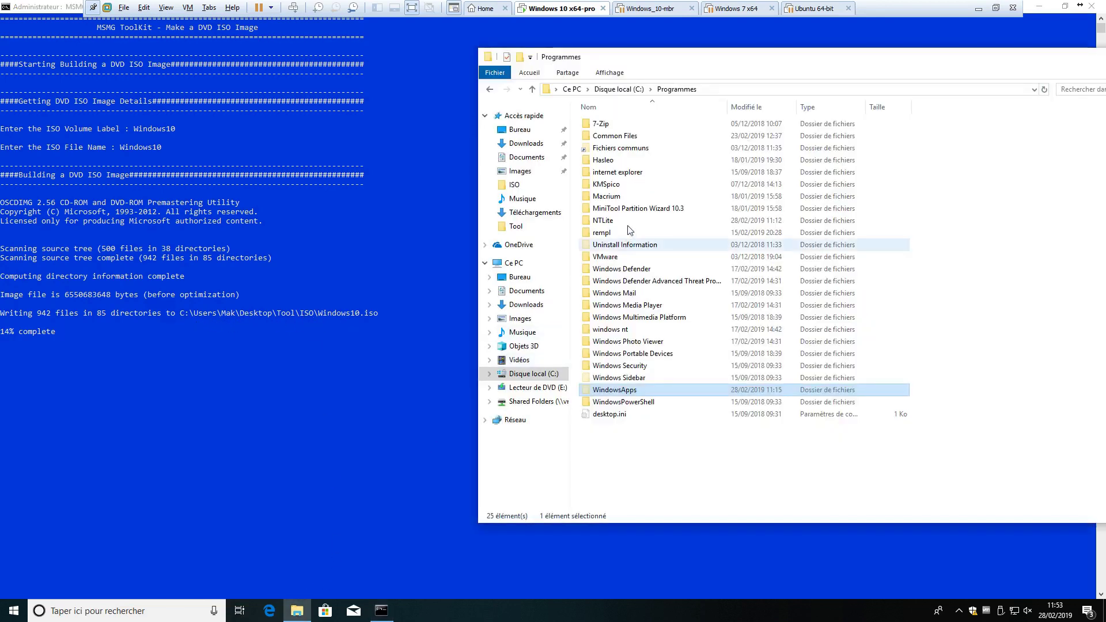
click(520, 129)
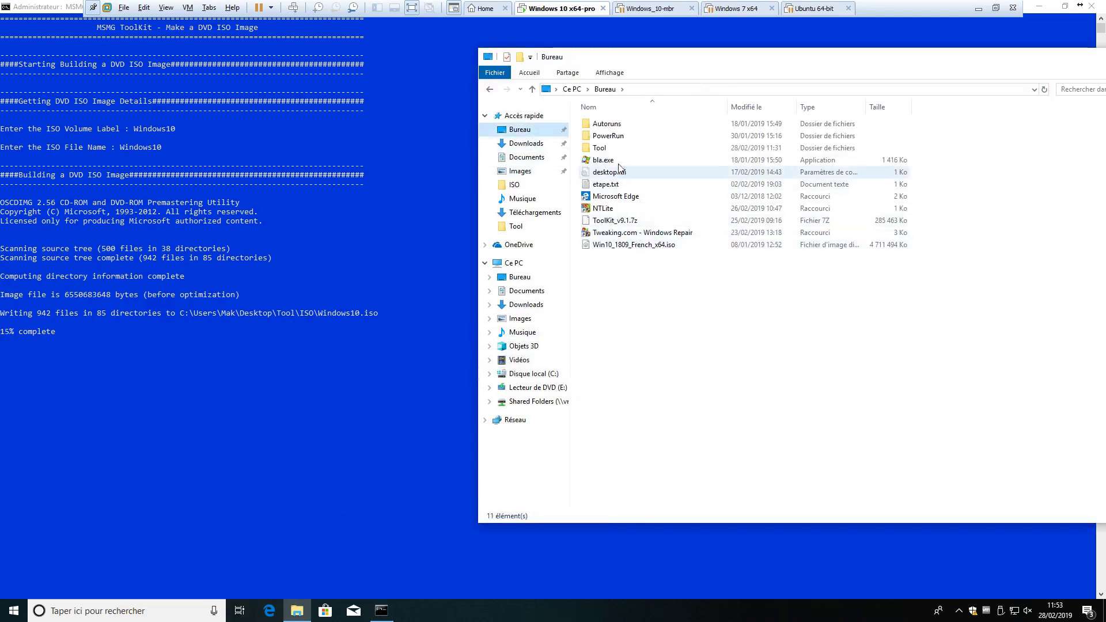
double_click(615, 148)
double_click(602, 160)
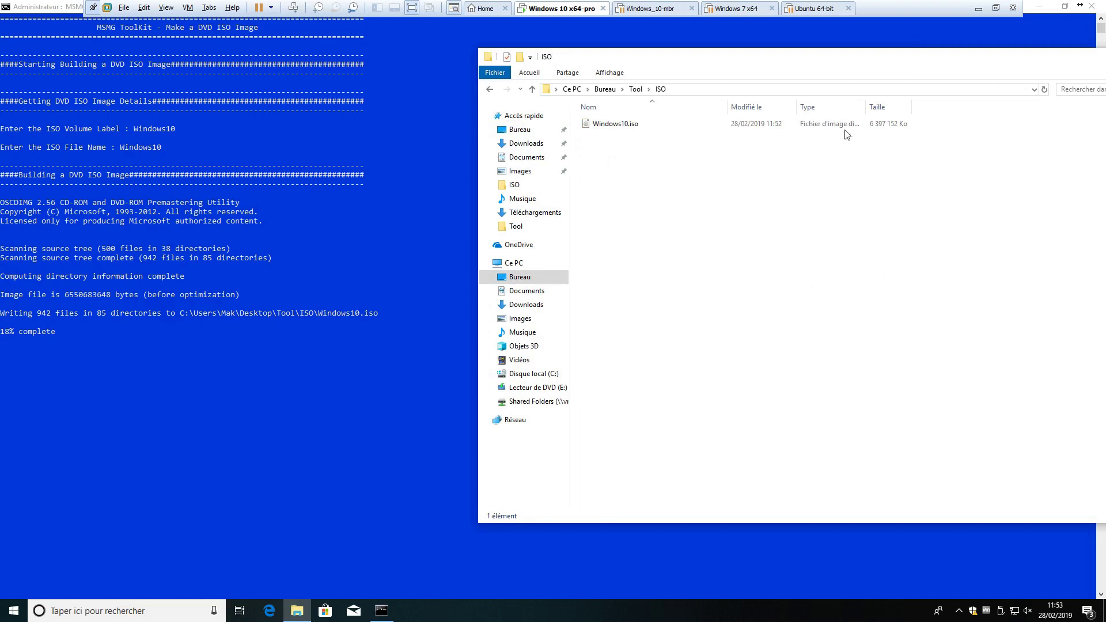
click(341, 378)
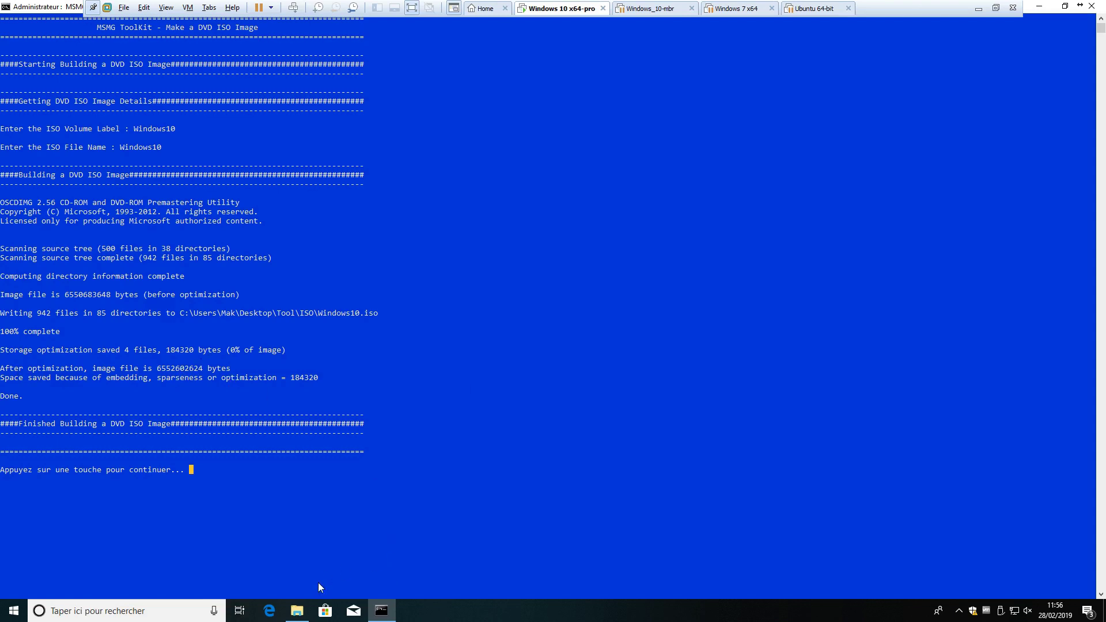
click(297, 611)
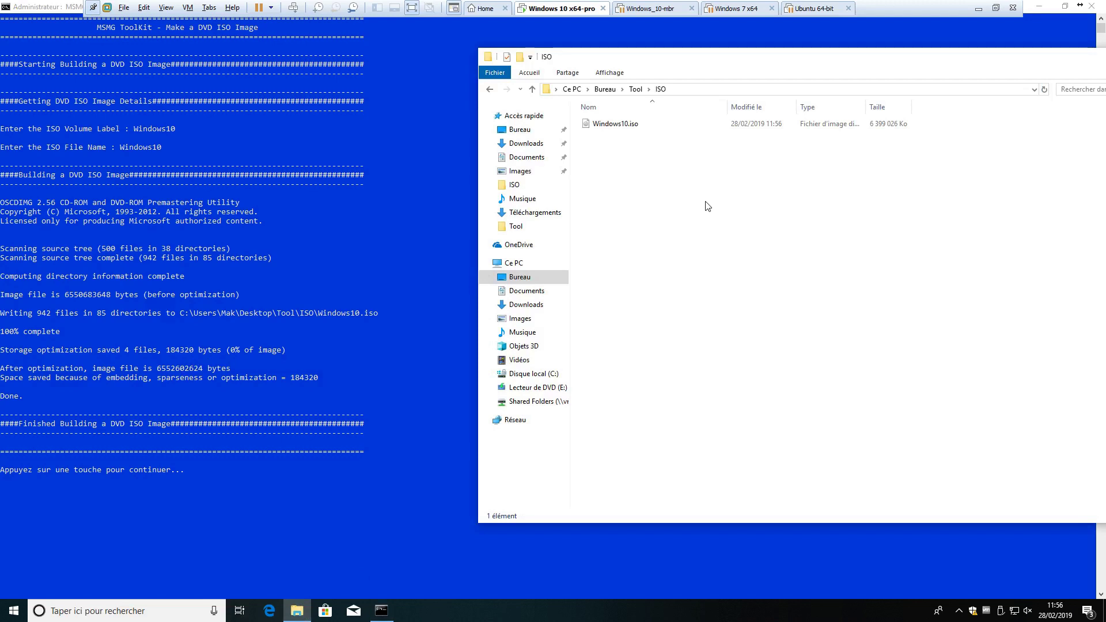
click(648, 126)
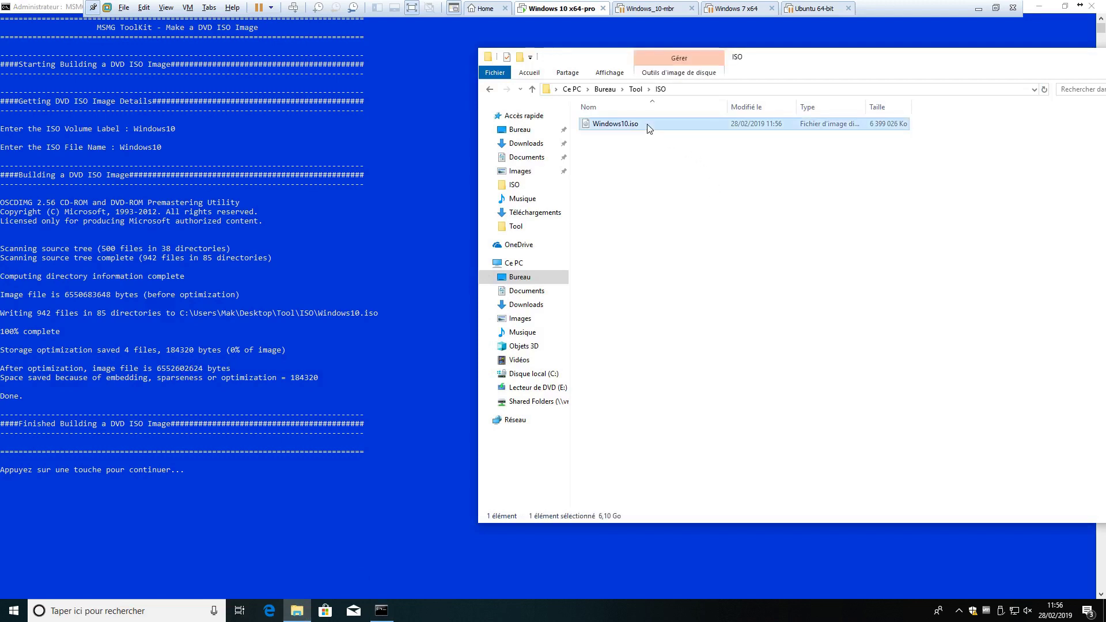
Compare the file size of Win10_1809_French_x64.iso on the desktop with that of Windows10.iso in Tool\ISO.
click(518, 129)
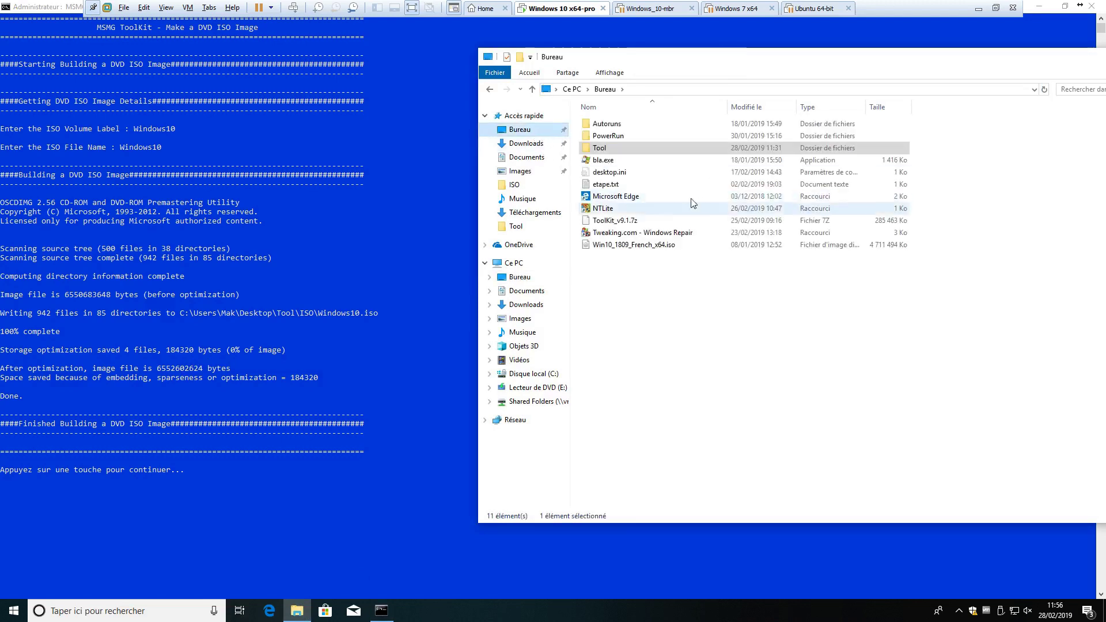
click(851, 249)
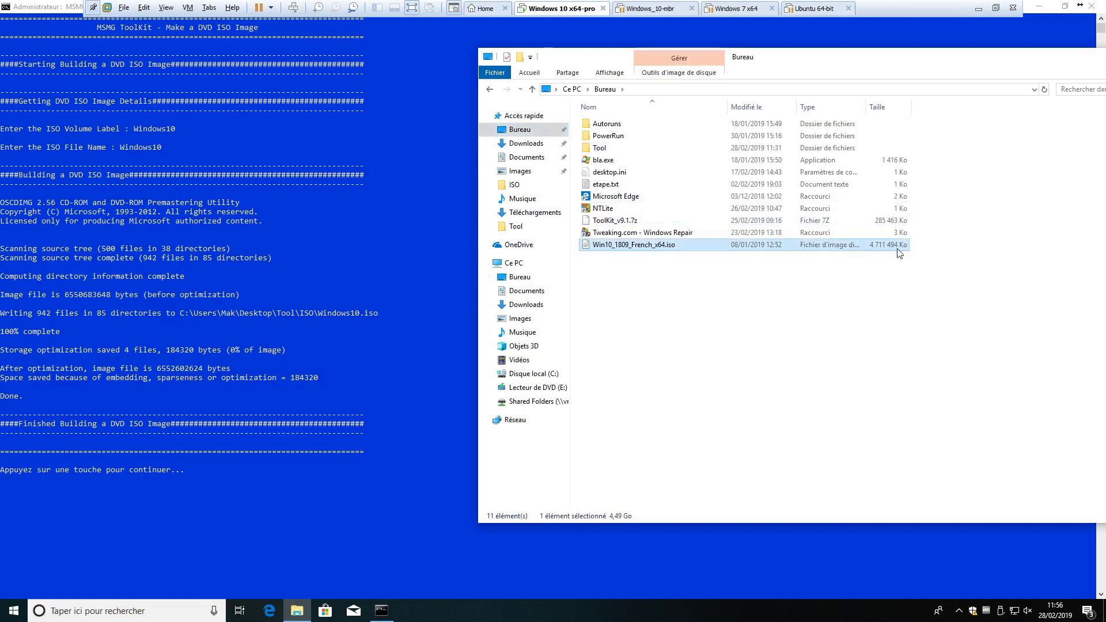
click(490, 89)
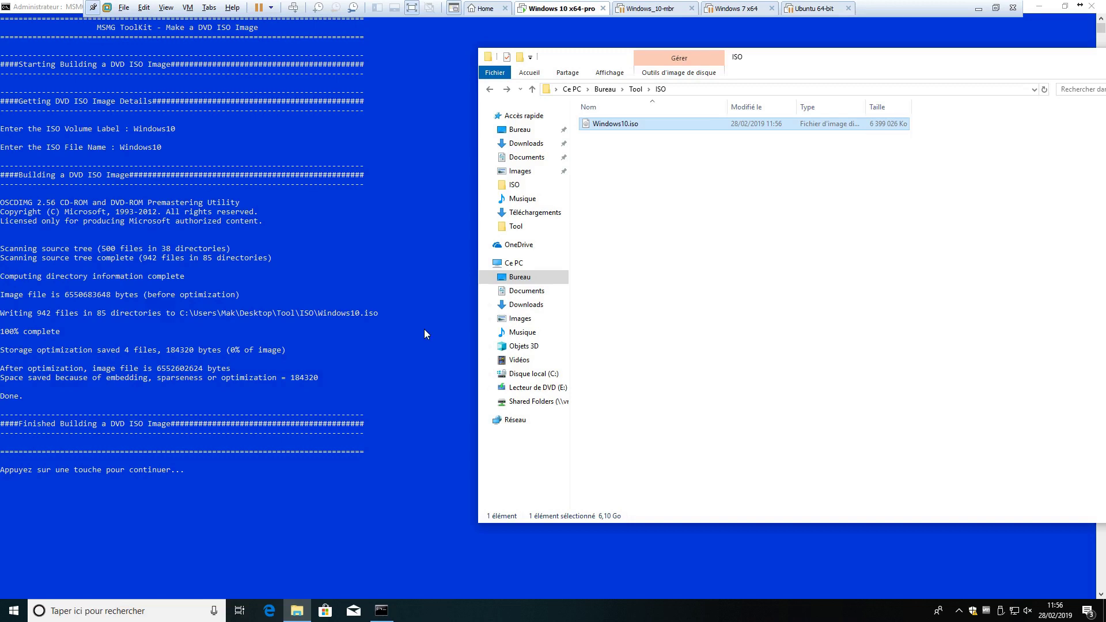
drag(597, 61, 477, 61)
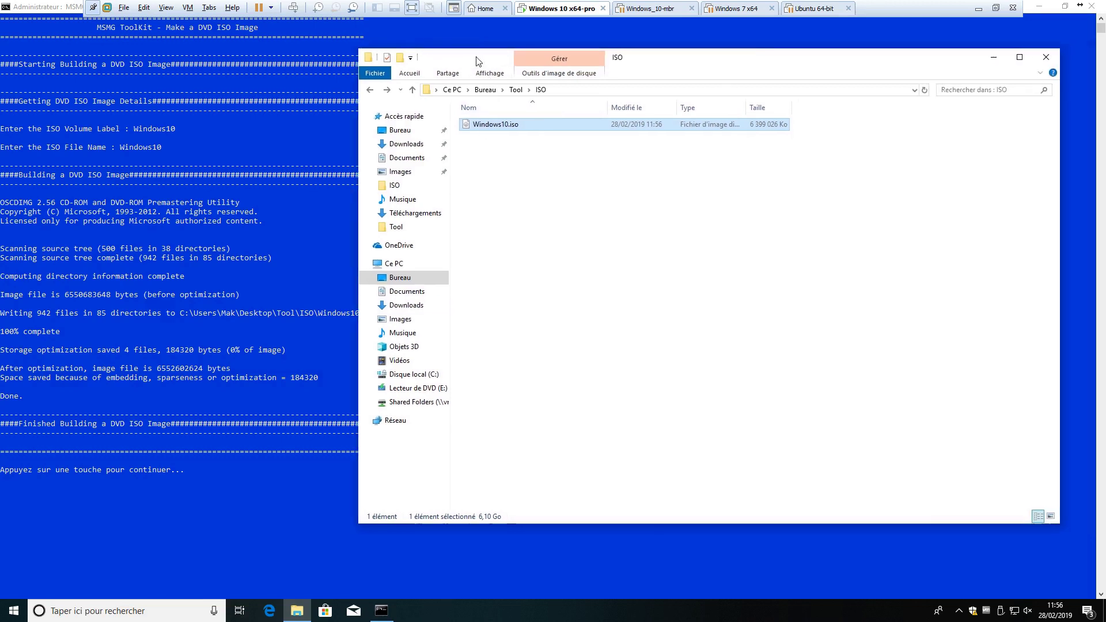
Continue past the ISO build report to the toolkit's main menu and resume the suspended Windows_10-mbr virtual machine.
click(263, 392)
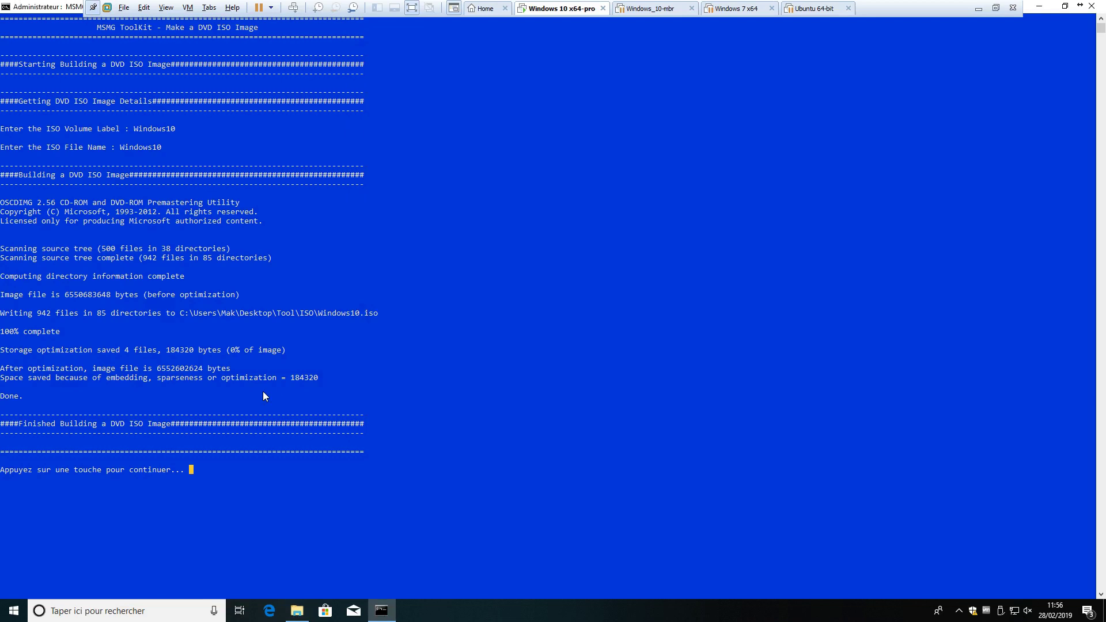
key(Return)
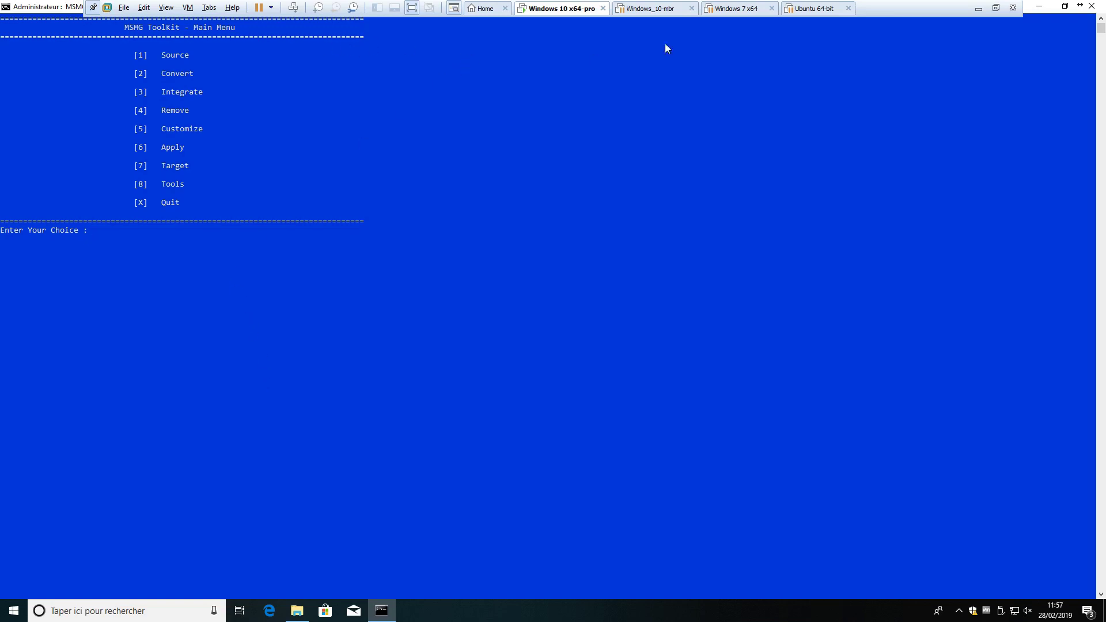
click(661, 9)
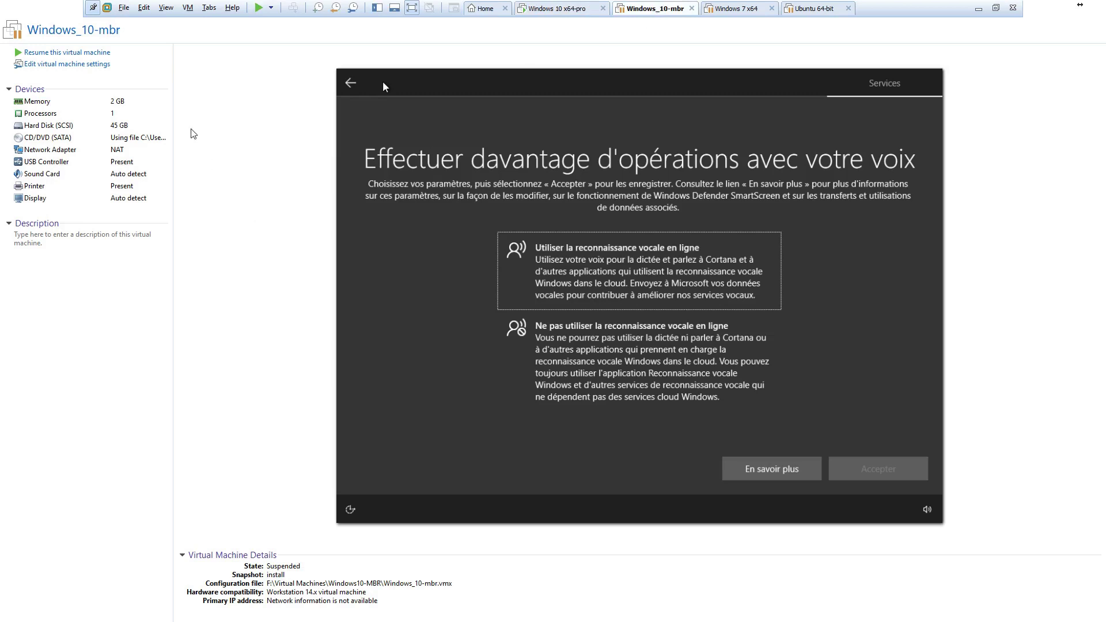
click(258, 7)
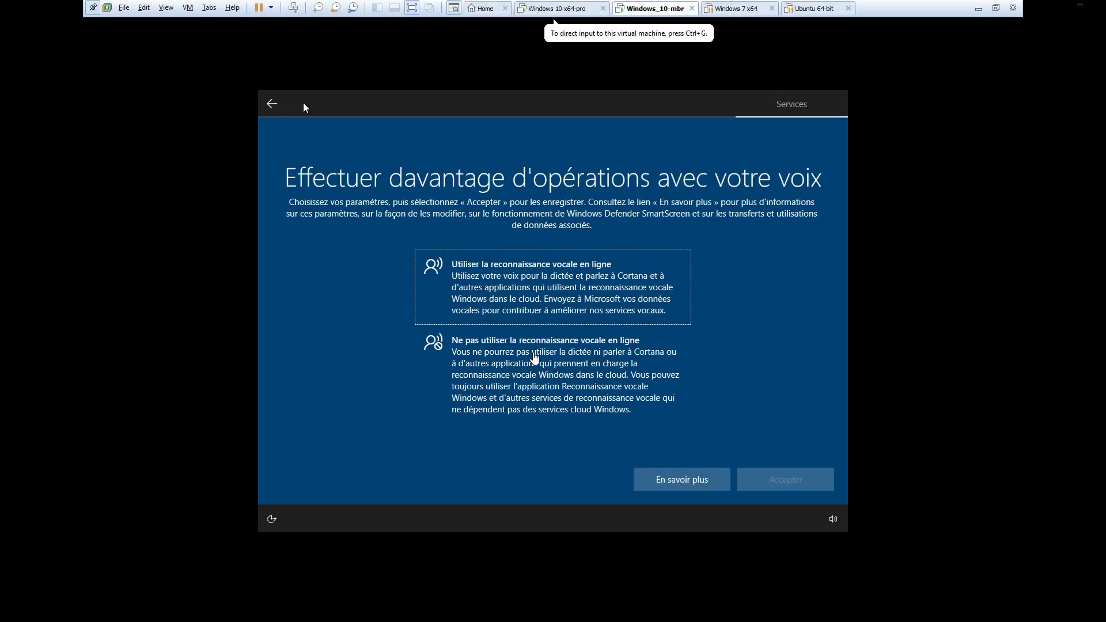
click(303, 102)
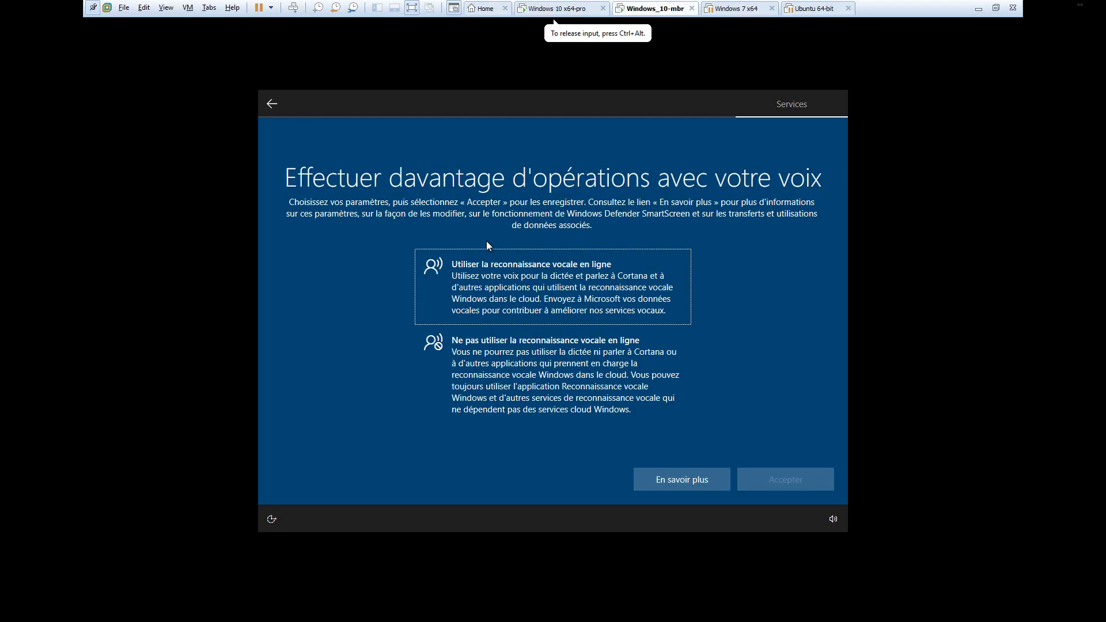
Accept online speech recognition, the location page's first option and Oui for Localiser mon appareil in the Windows setup.
click(556, 270)
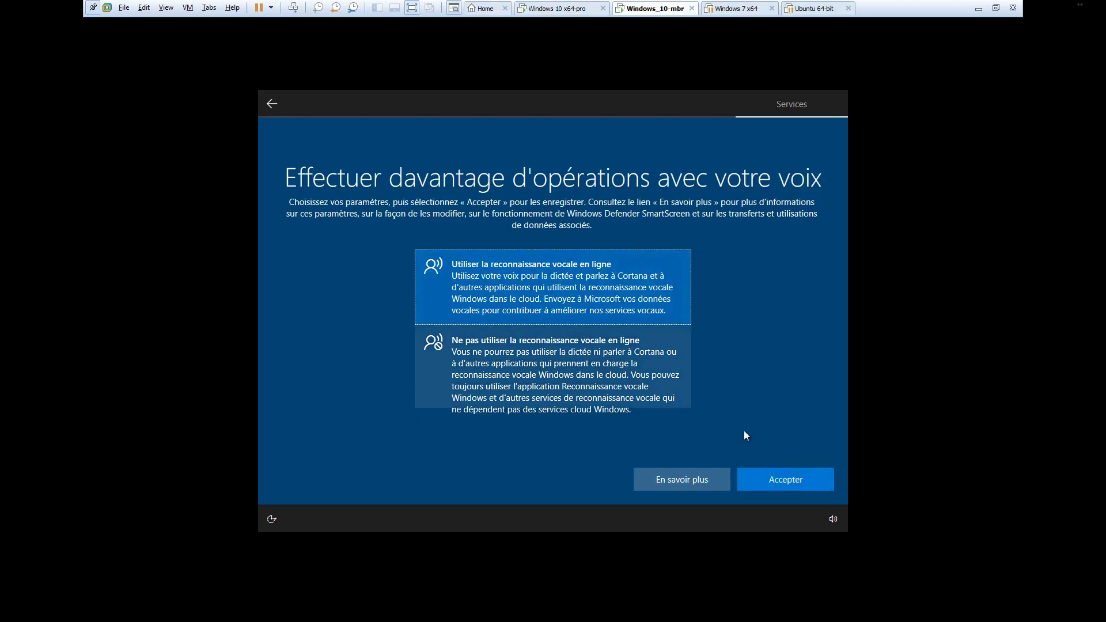
click(820, 485)
click(593, 313)
click(791, 485)
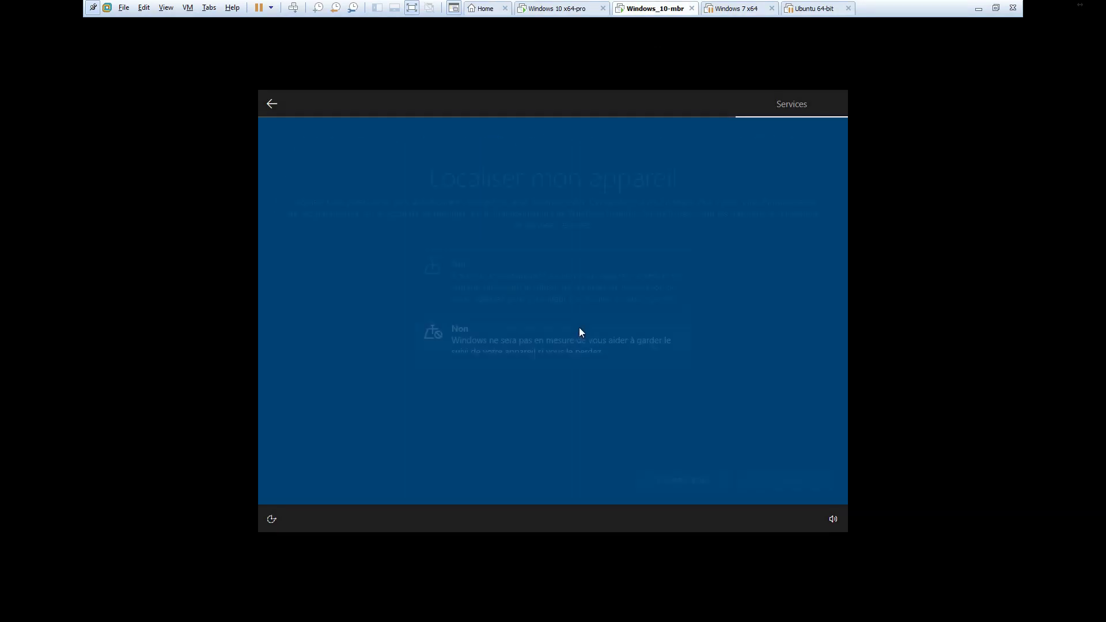
click(548, 291)
click(809, 486)
Complete the remaining privacy pages, accepting Oui for handwriting and typing improvement and for personalised experiences with diagnostic data.
click(548, 295)
click(823, 489)
click(572, 314)
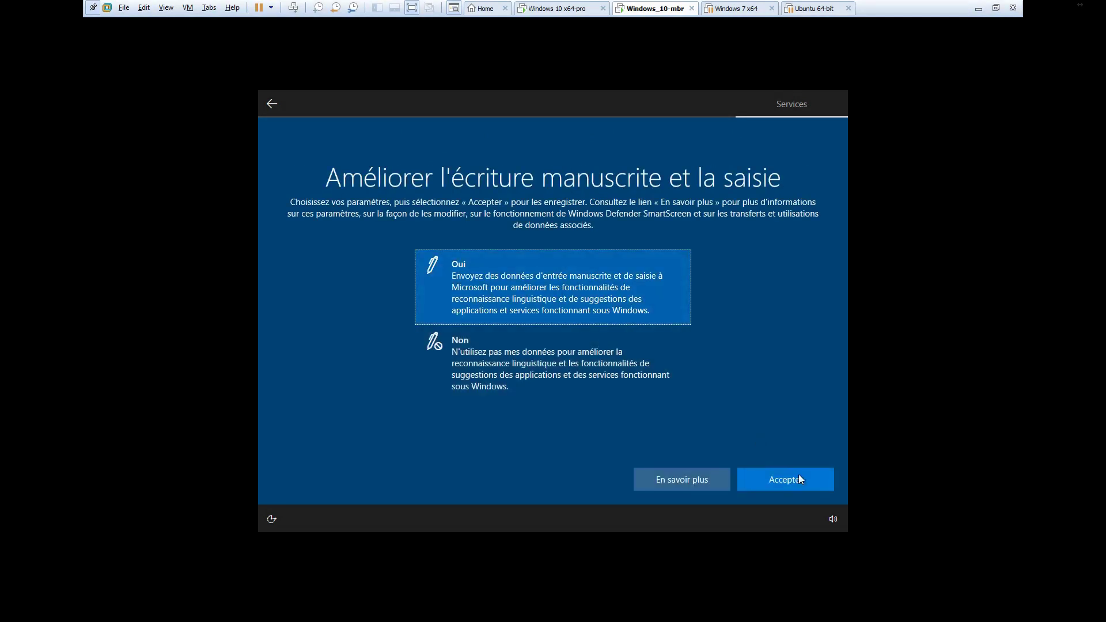
click(799, 480)
click(553, 300)
click(825, 479)
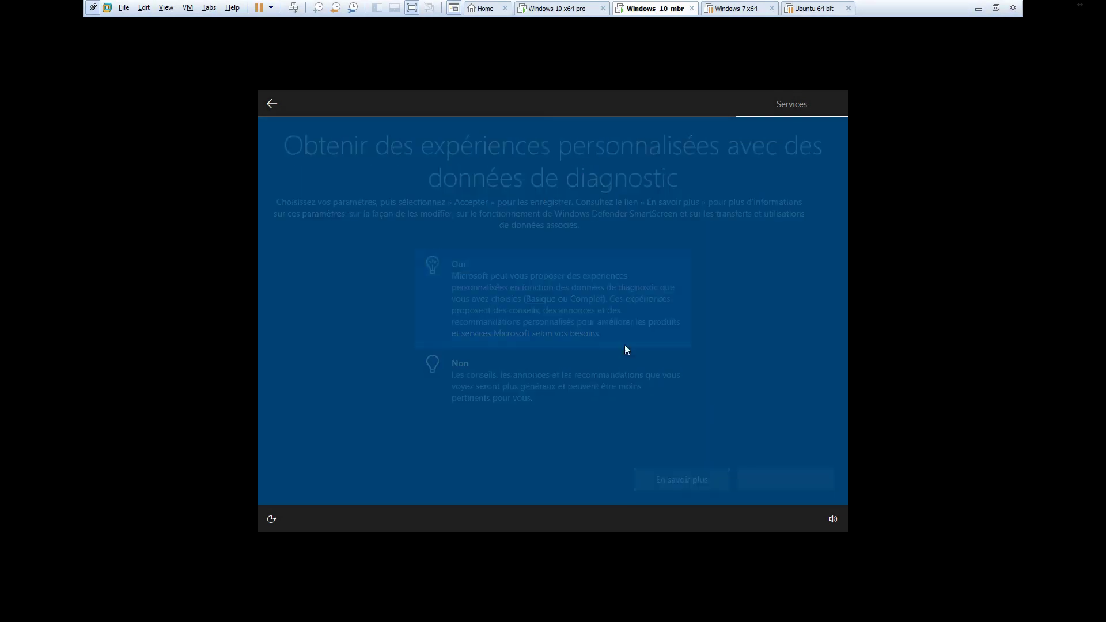
click(571, 299)
click(802, 472)
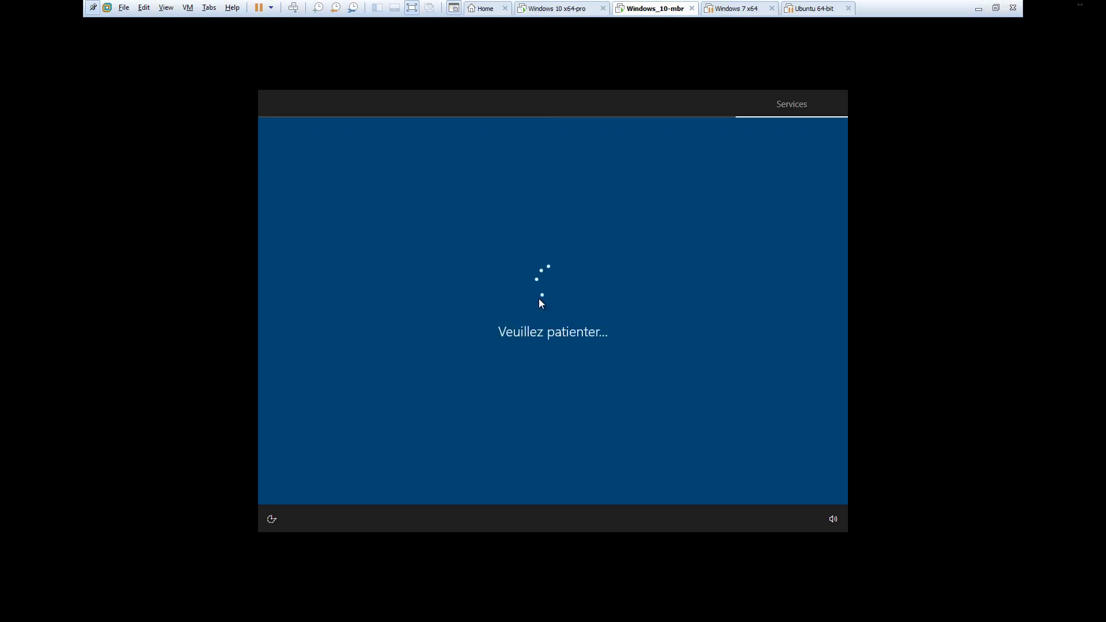